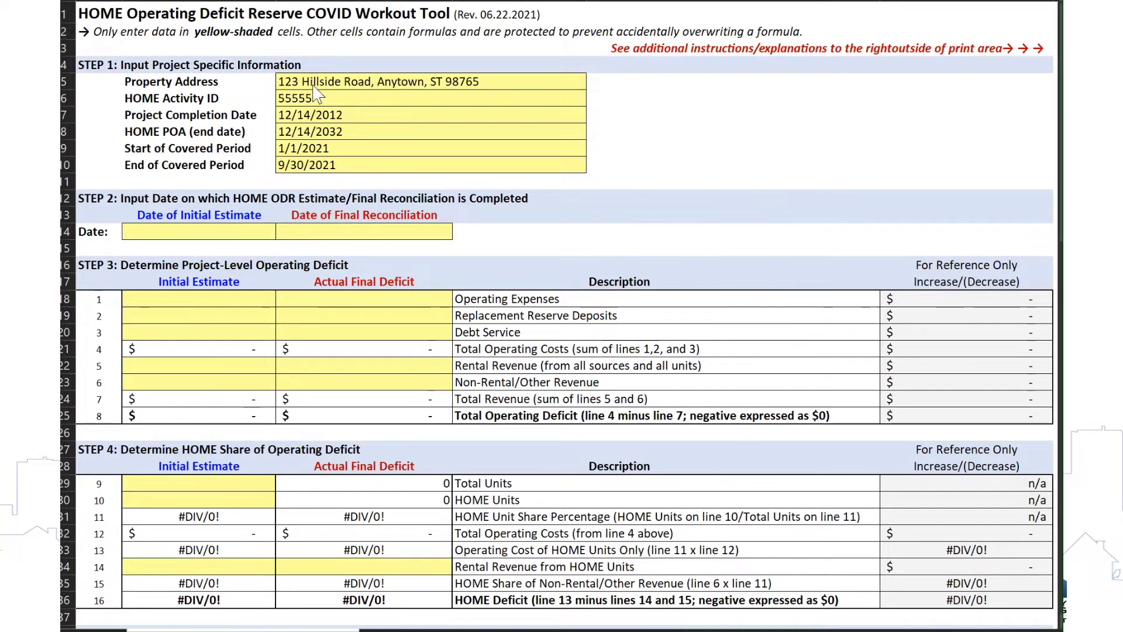
Examine the instructions for completing the workout tool beside the print area, and return to the Step 2 date row.
key("Right")
key("Right")
key("Right")
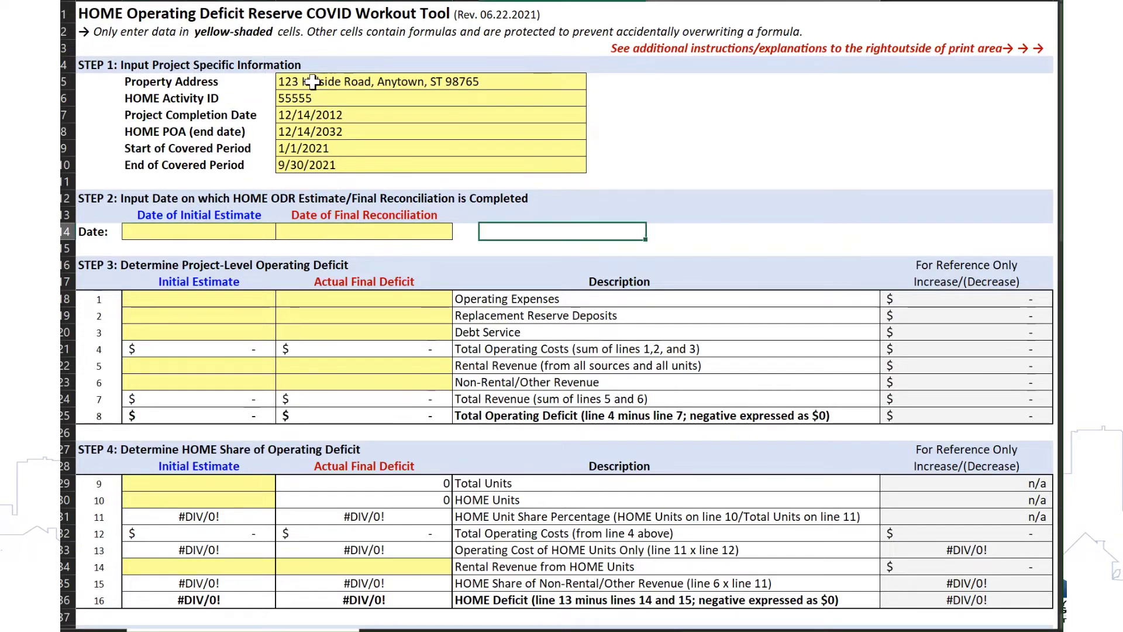
key("Right")
key("Right")
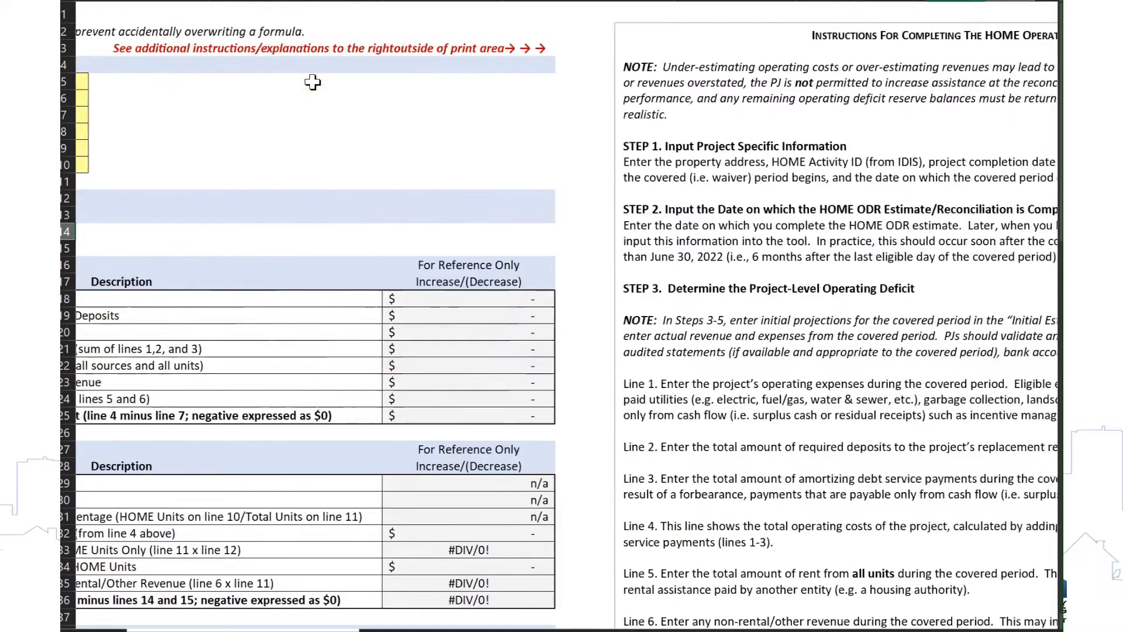
key("Right")
key("Right")
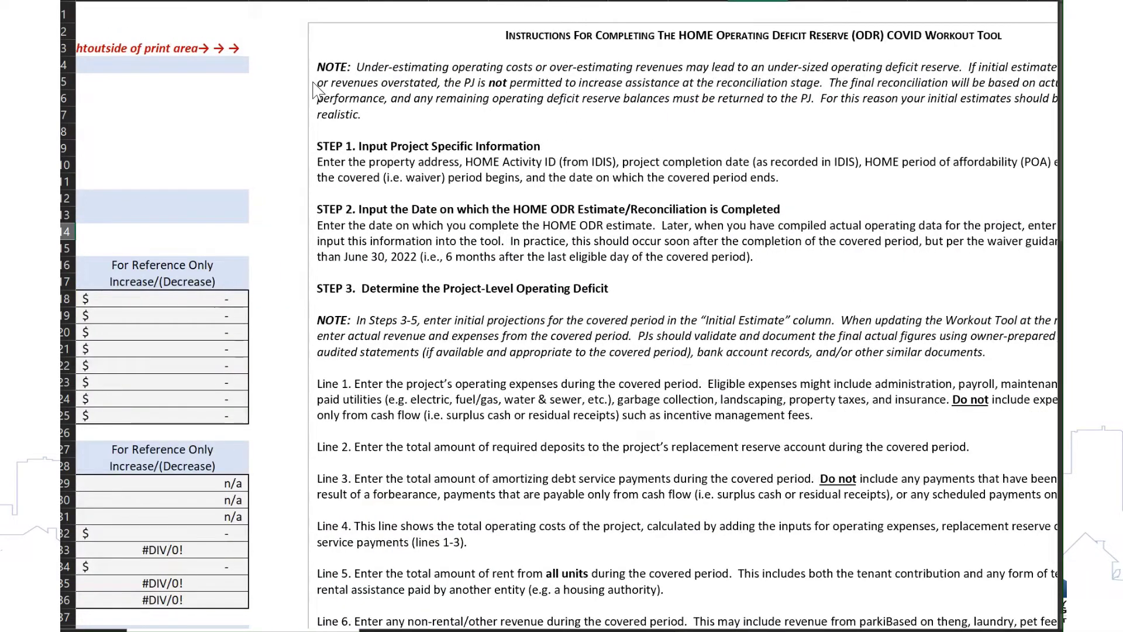
key("Left")
key("Left")
key("Left")
key("Left")
key("Left")
key("Left")
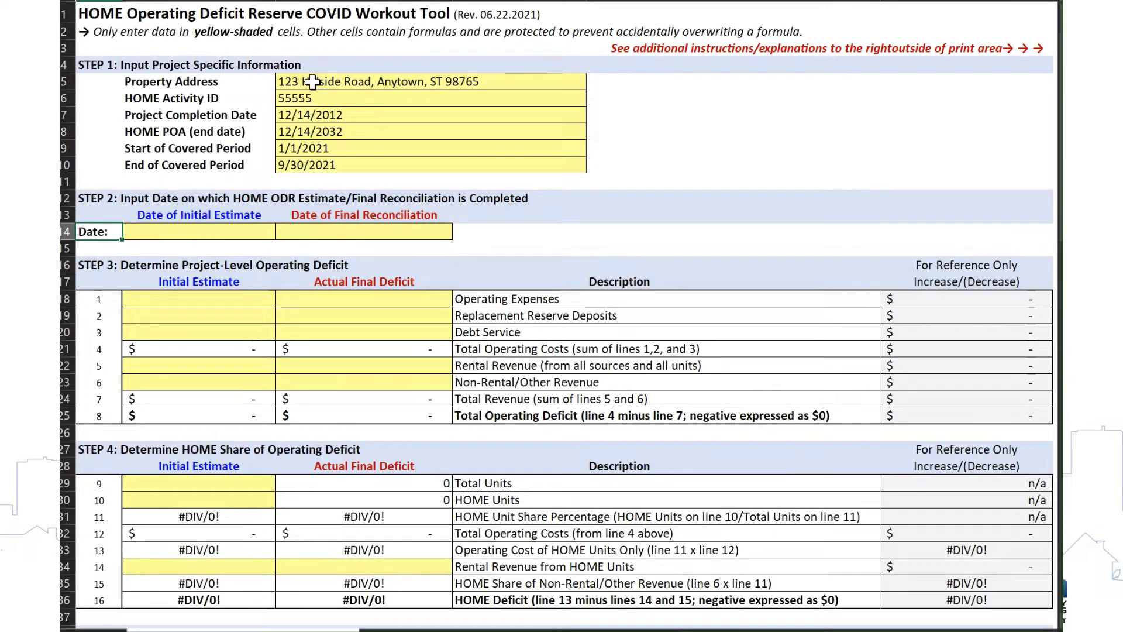
Enter 6/26/2021 as the date of the initial estimate in Step 2.
key("Right")
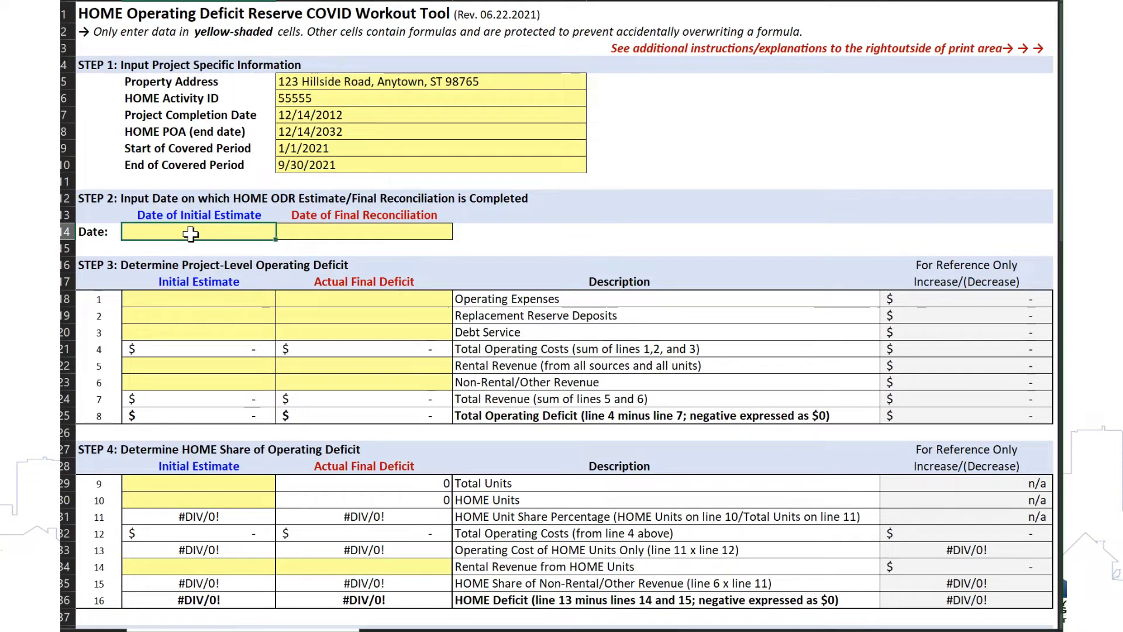
type("6/26/202")
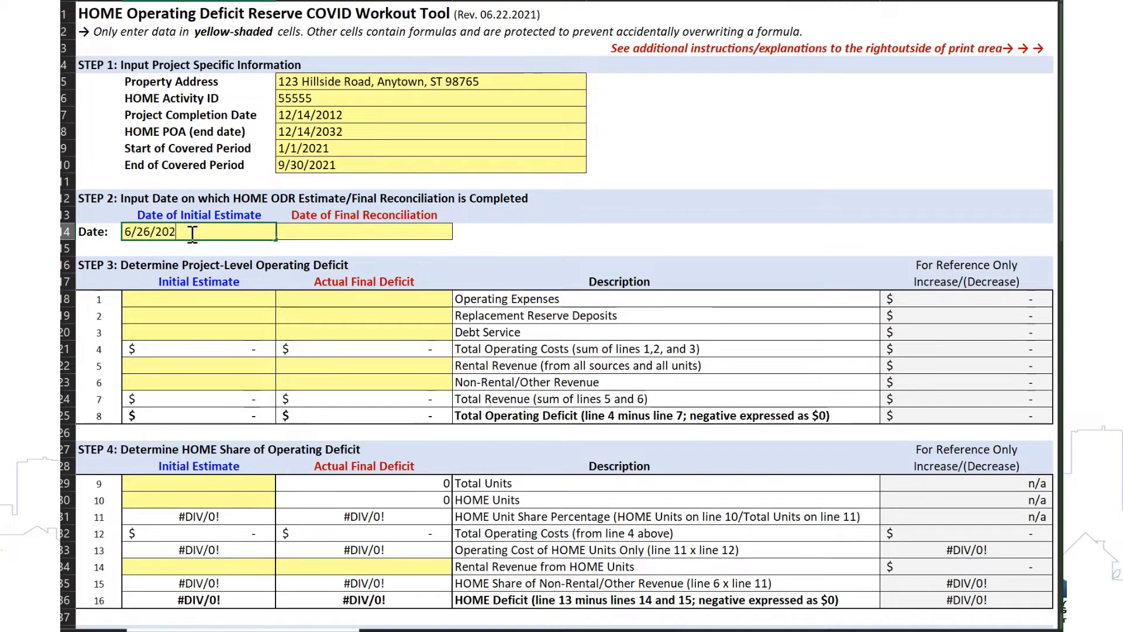
type("1")
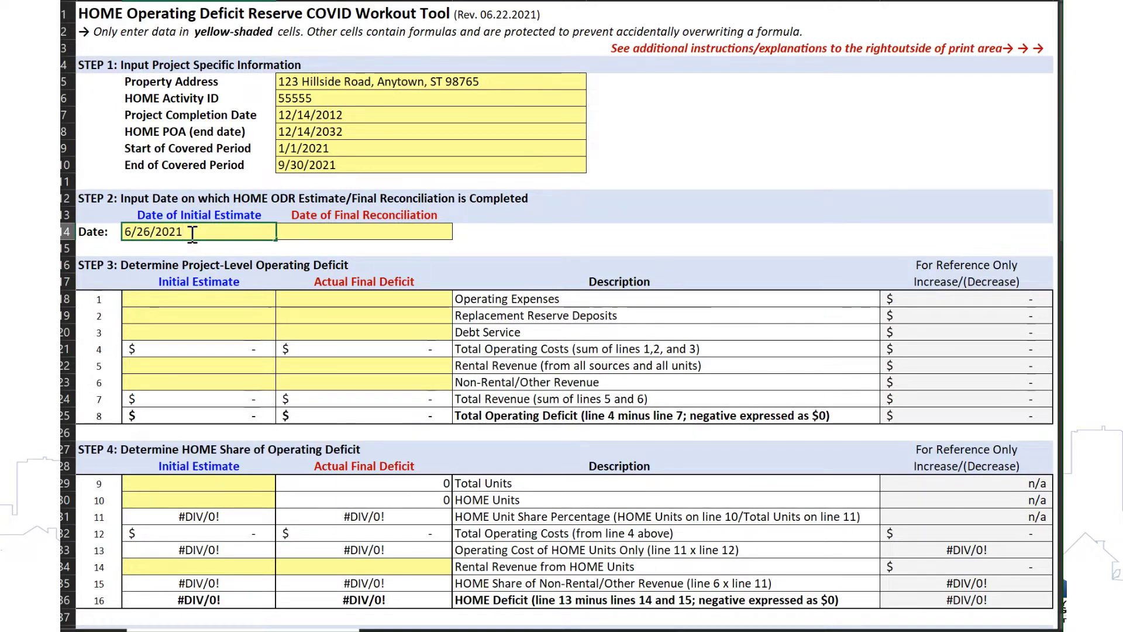
key("Up")
Review the start and end dates of the covered period against the date of the initial estimate.
key("Up")
key("Up")
key("Up")
key("Up")
key("Up")
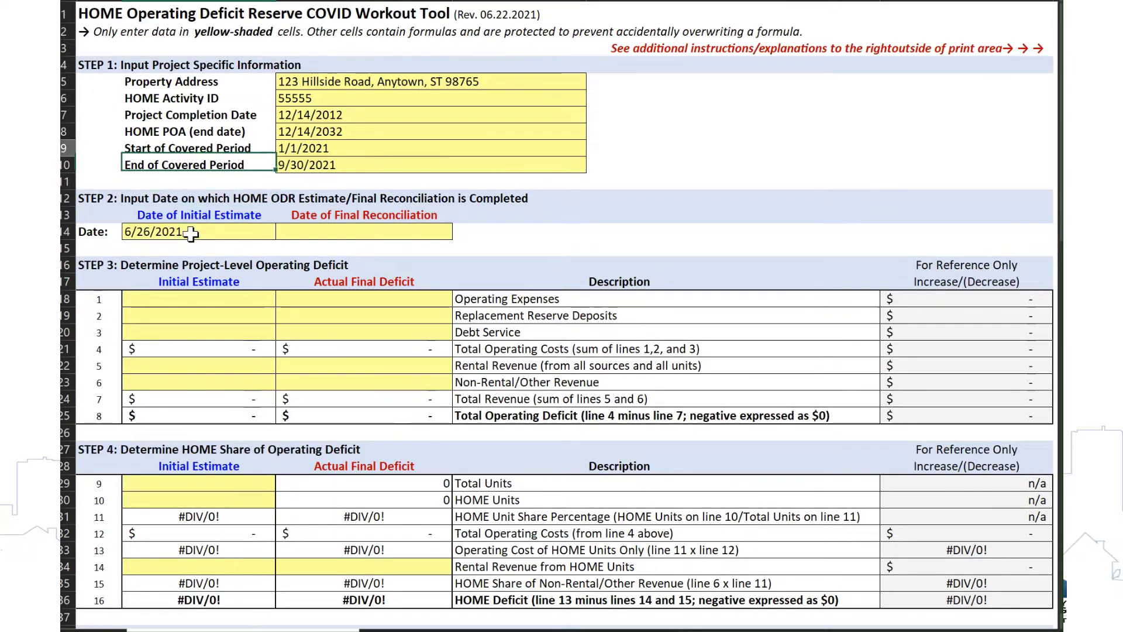
key("Right")
key("Down")
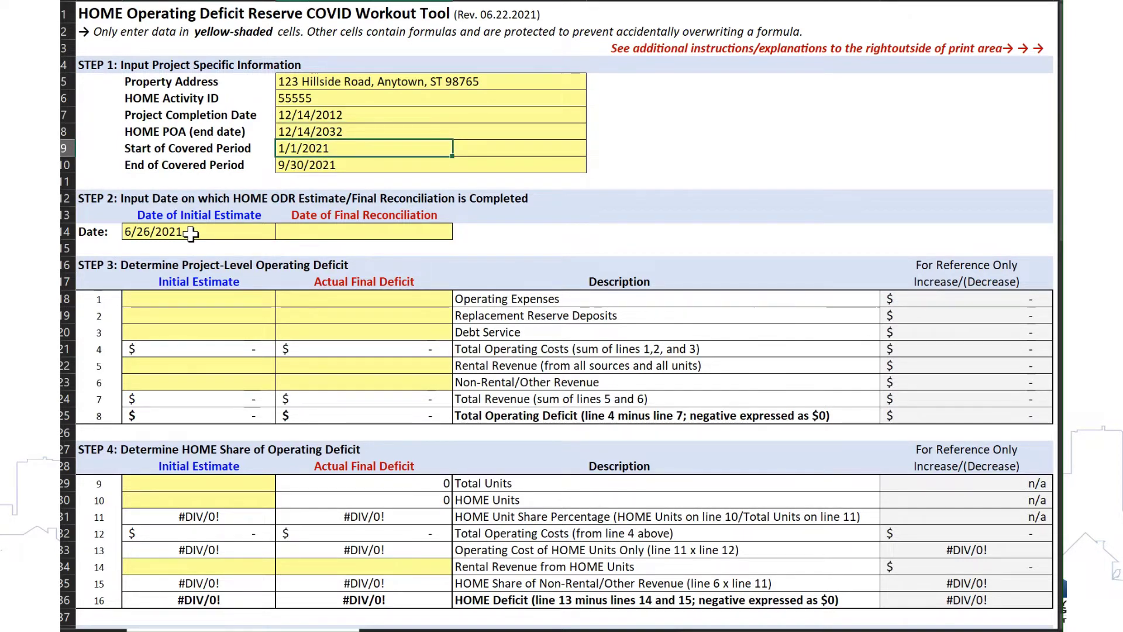
key("Down")
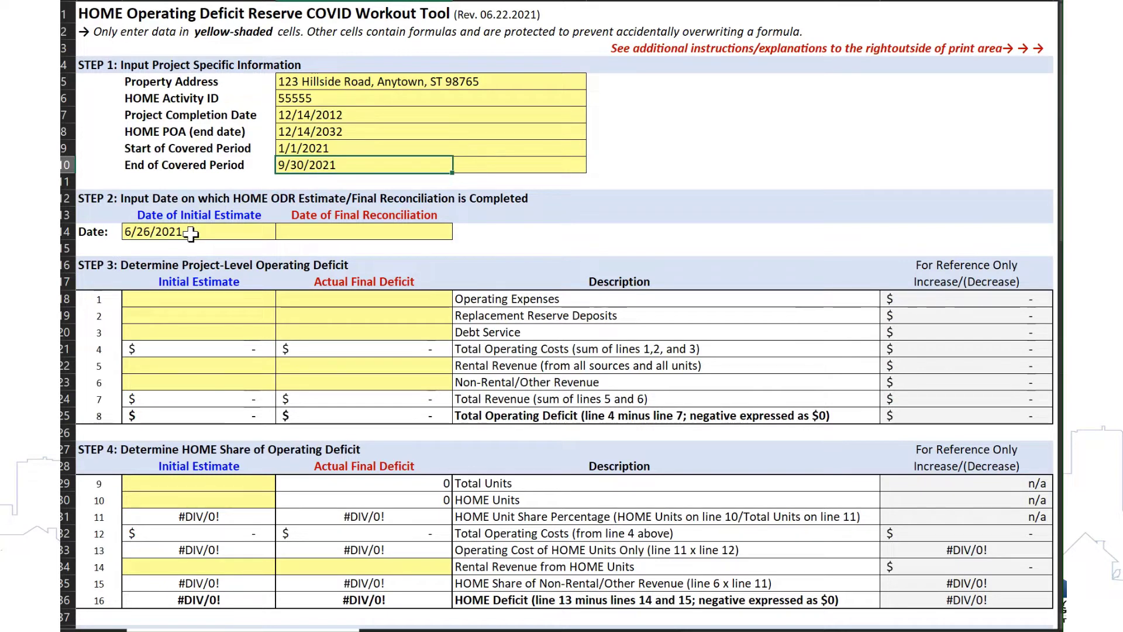
key("Down")
key("Down")
key("Down")
key("Down")
key("Down")
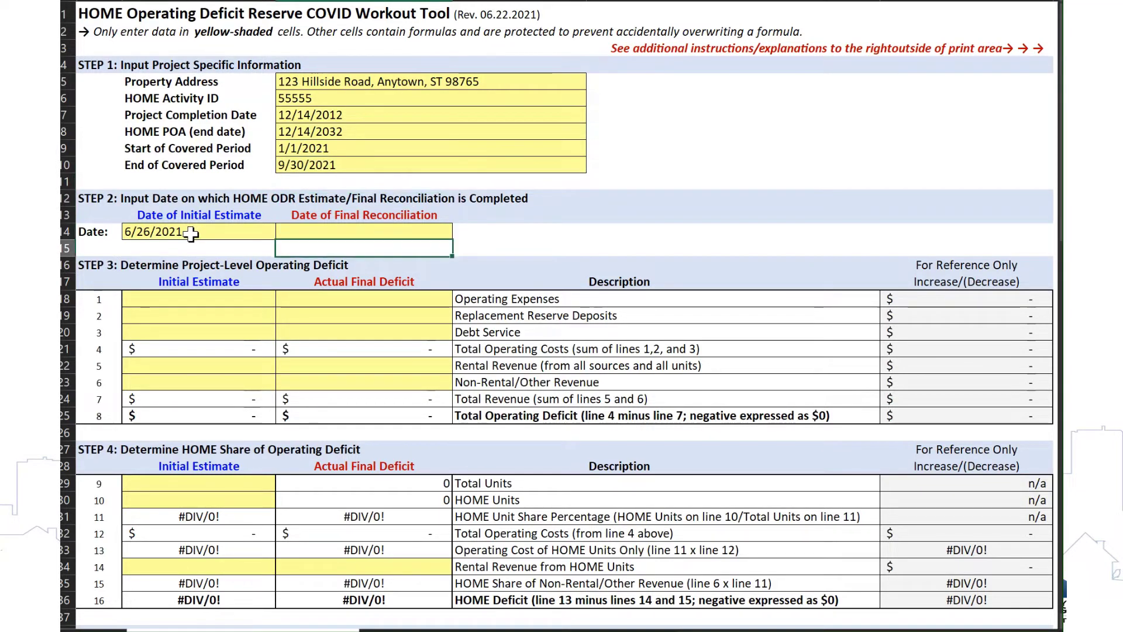
key("Left")
key("Up")
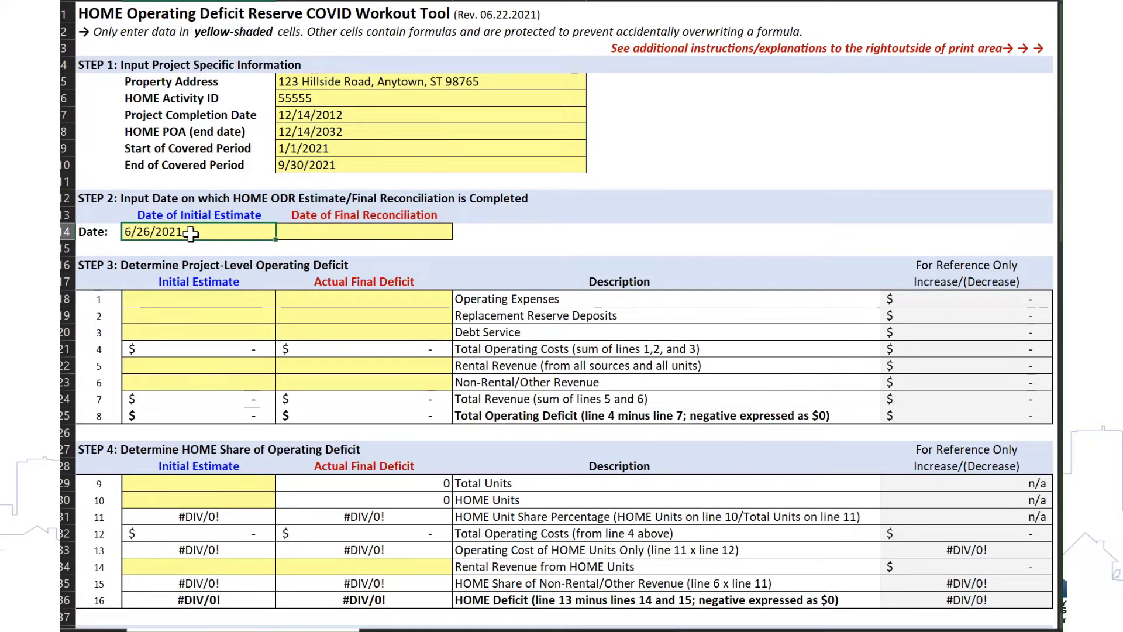
Enter initial estimate operating expenses of 200000 on line 1 of Step 3.
key("Down")
key("Down")
key("Down")
key("Down")
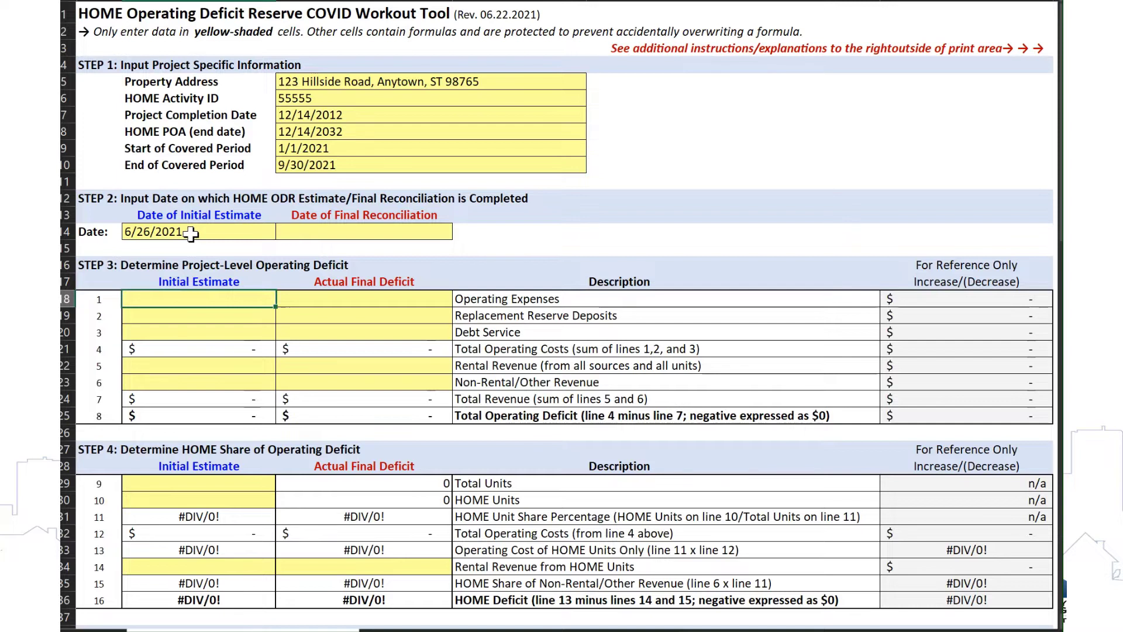
type("200")
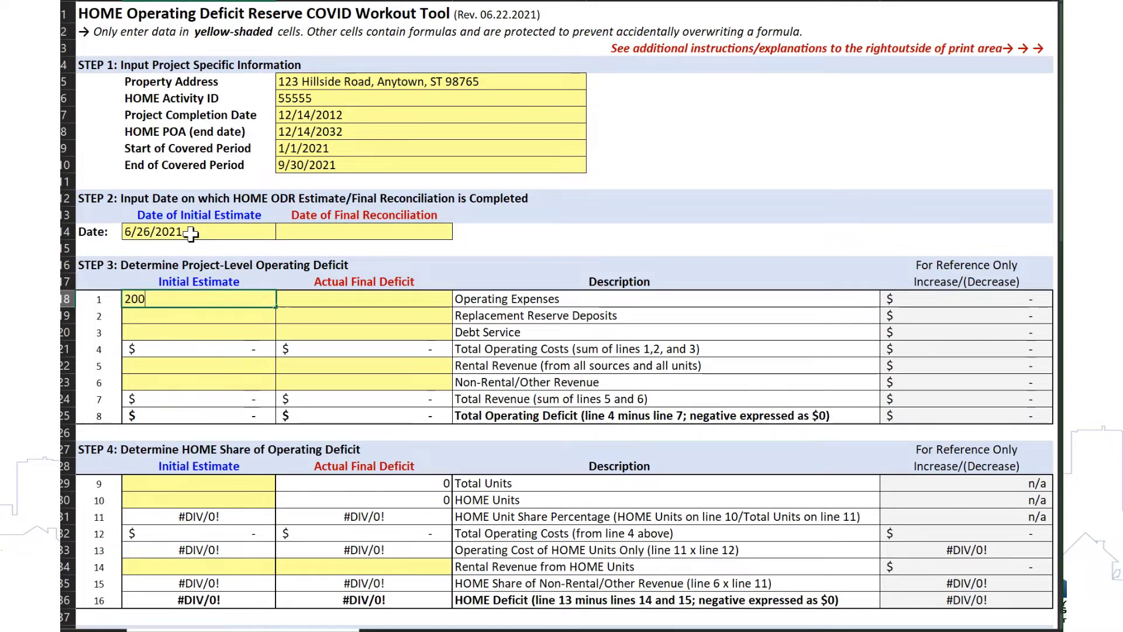
type("000")
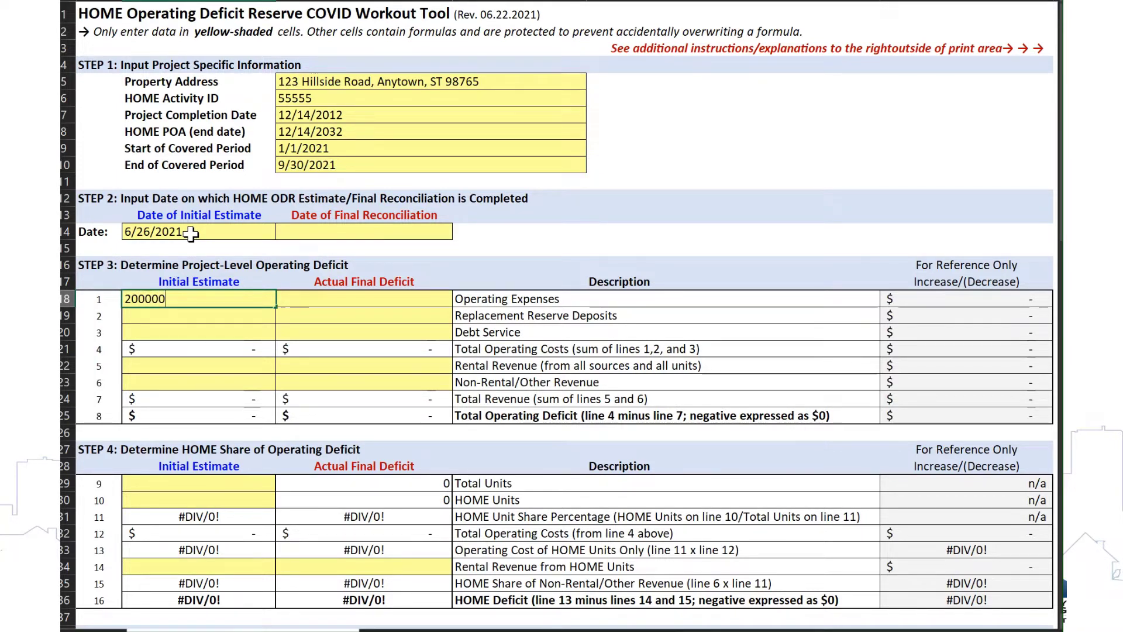
key("Return")
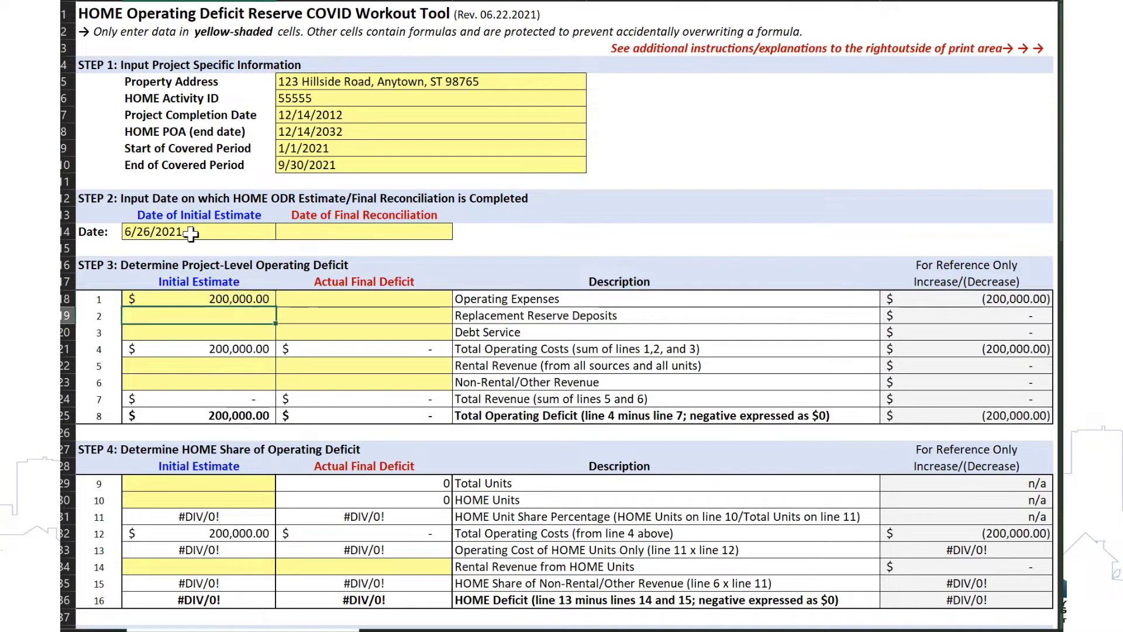
Enter initial estimates of 15000 for replacement reserve deposits and 35000 for debt service.
type("15000")
key("Return")
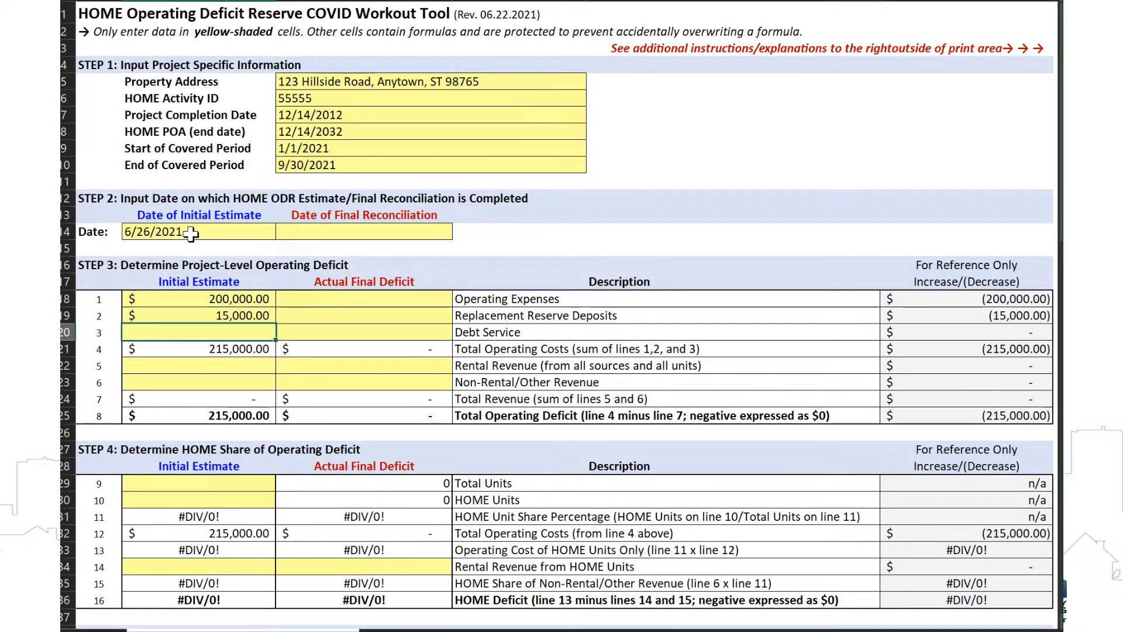
type("35000")
key("Return")
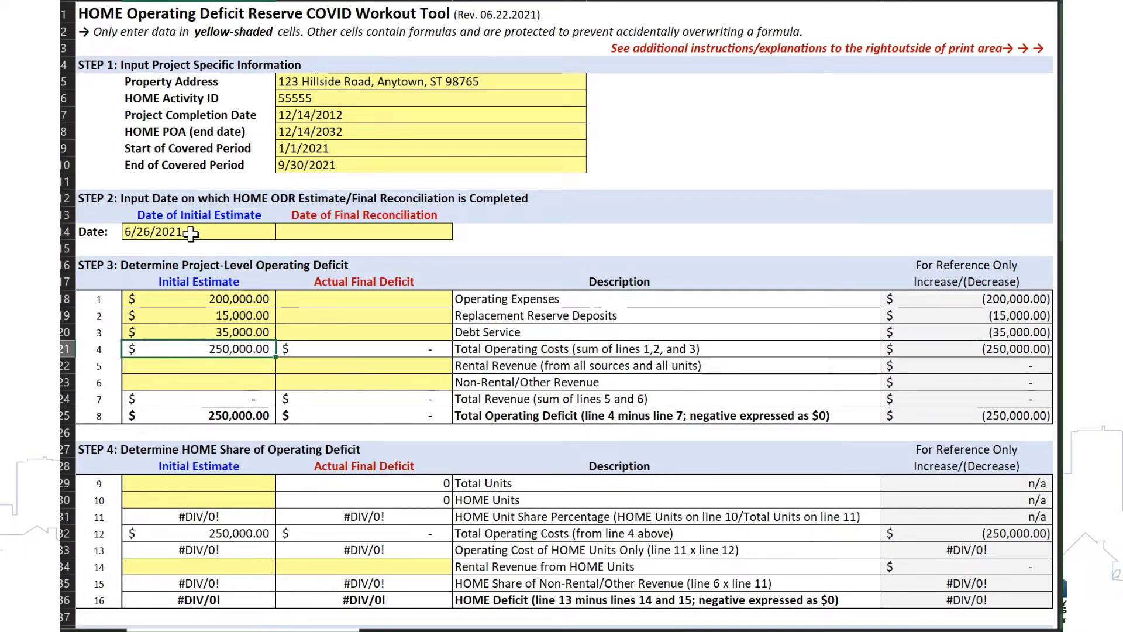
Enter initial estimates of 190000 for rental revenue from all units and 10000 for non-rental/other revenue.
key("Down")
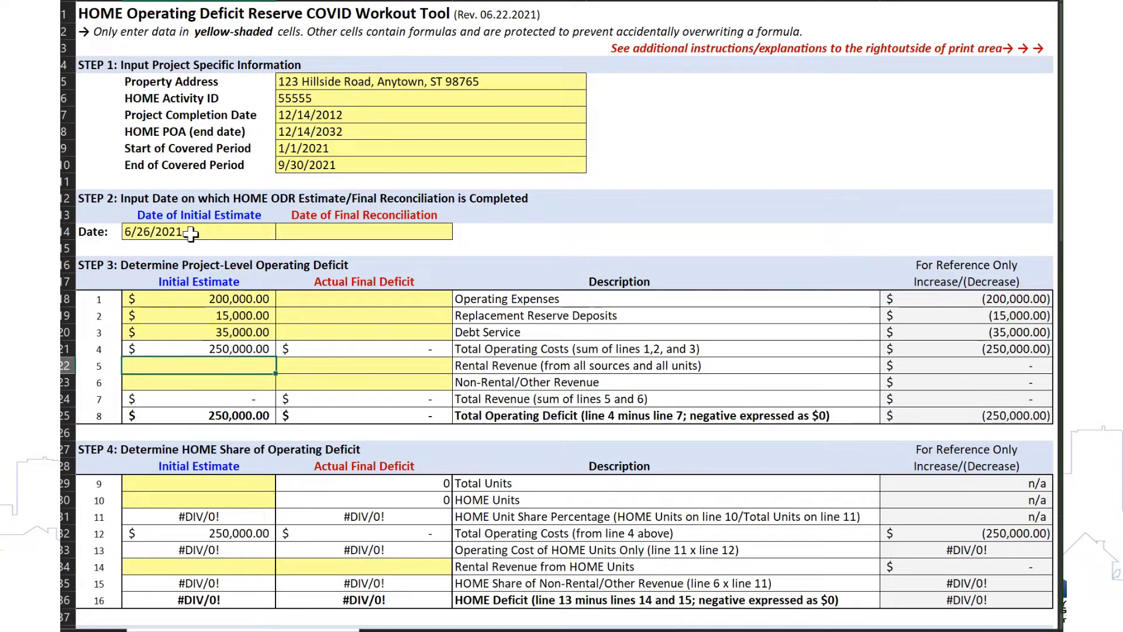
type("190000")
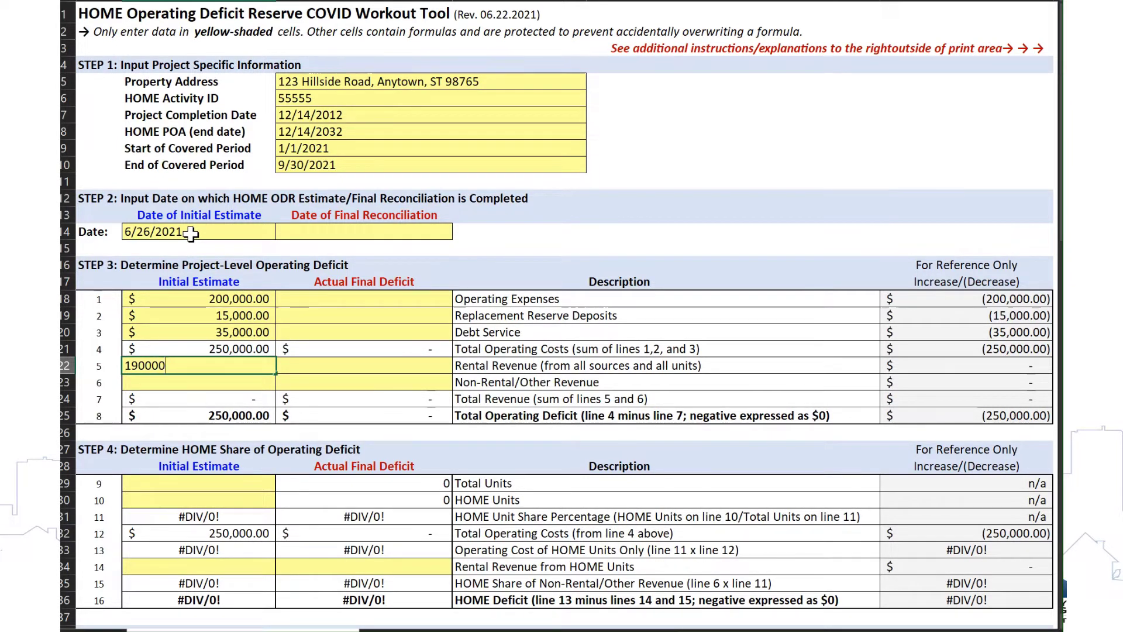
key("ctrl+Return")
key("Down")
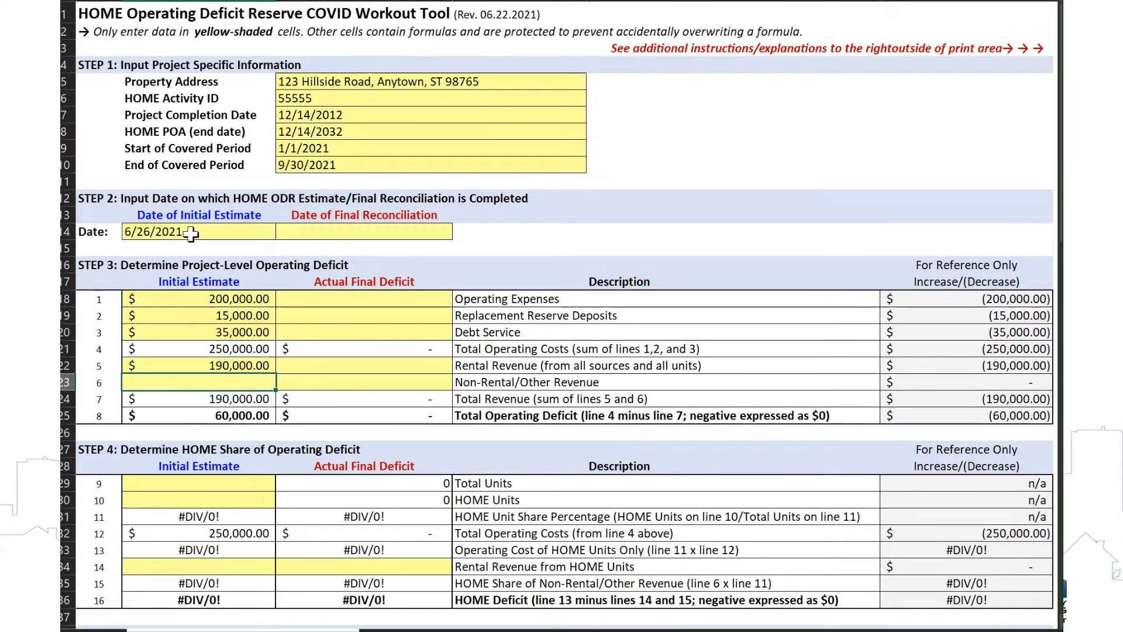
type("10")
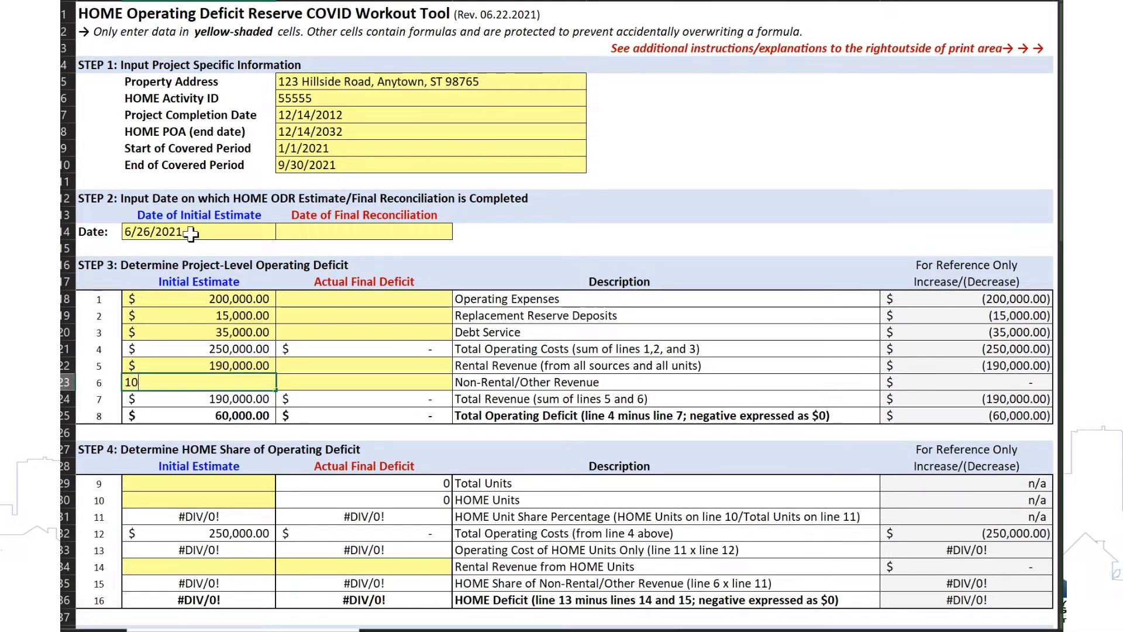
type("000")
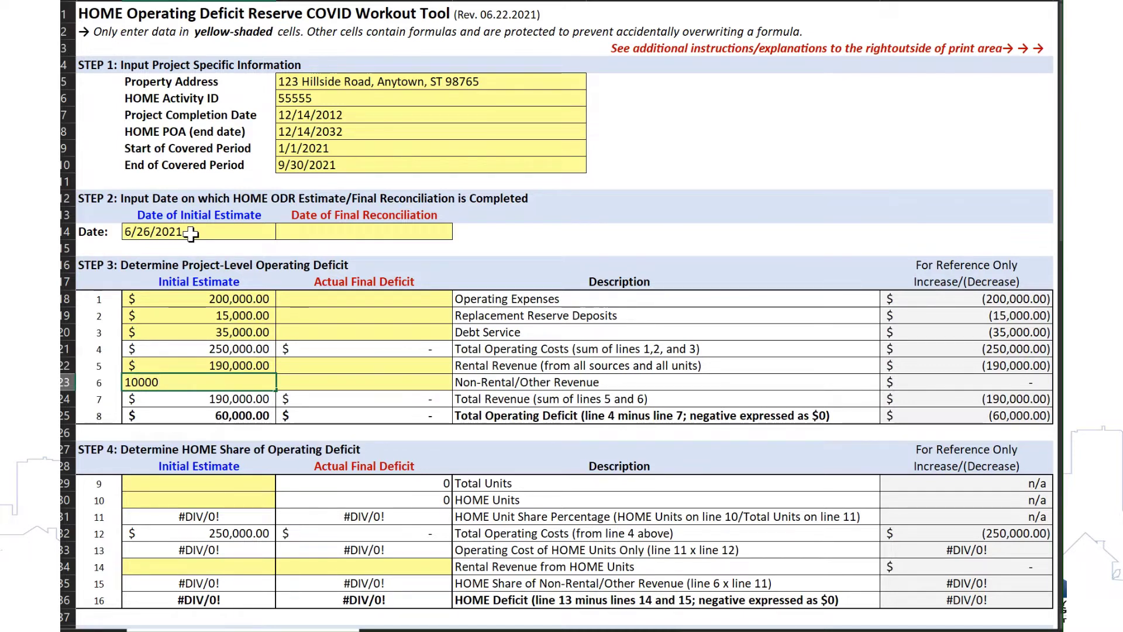
key("Return")
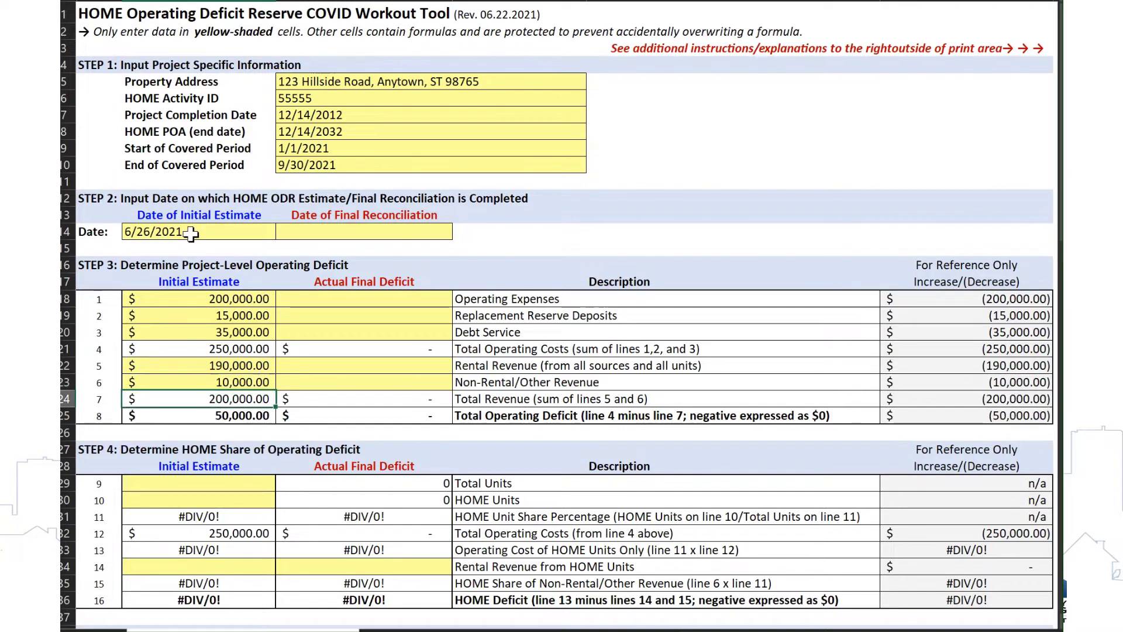
Enter 50 total units and 10 HOME units in the Initial Estimate column of Step 4.
left_click(212, 354)
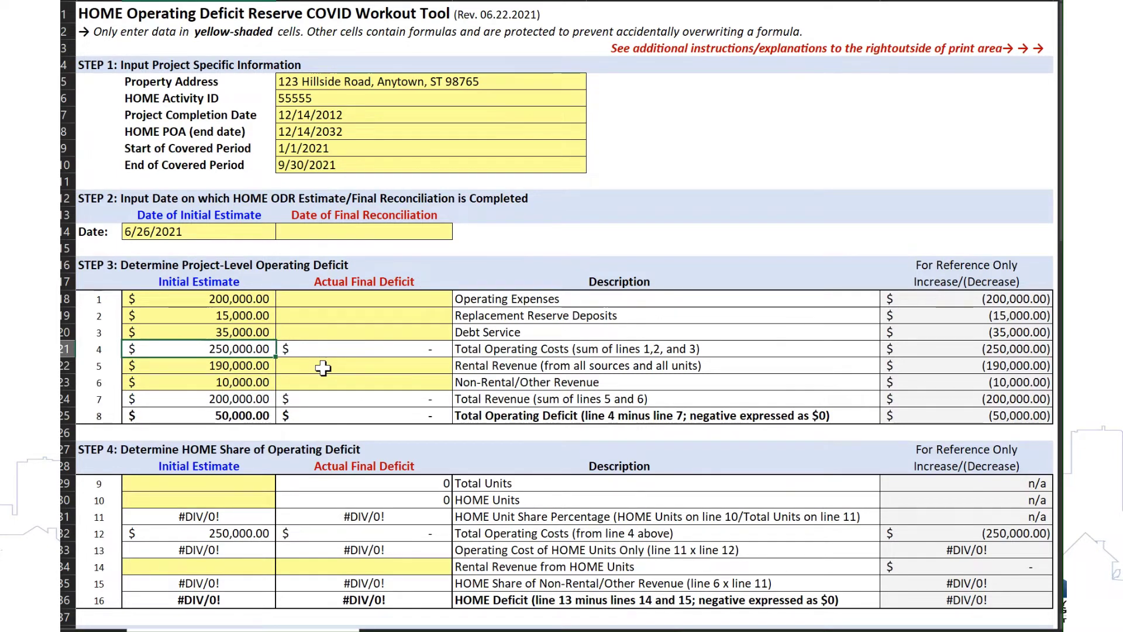
key("Down")
key("Down")
key("Down")
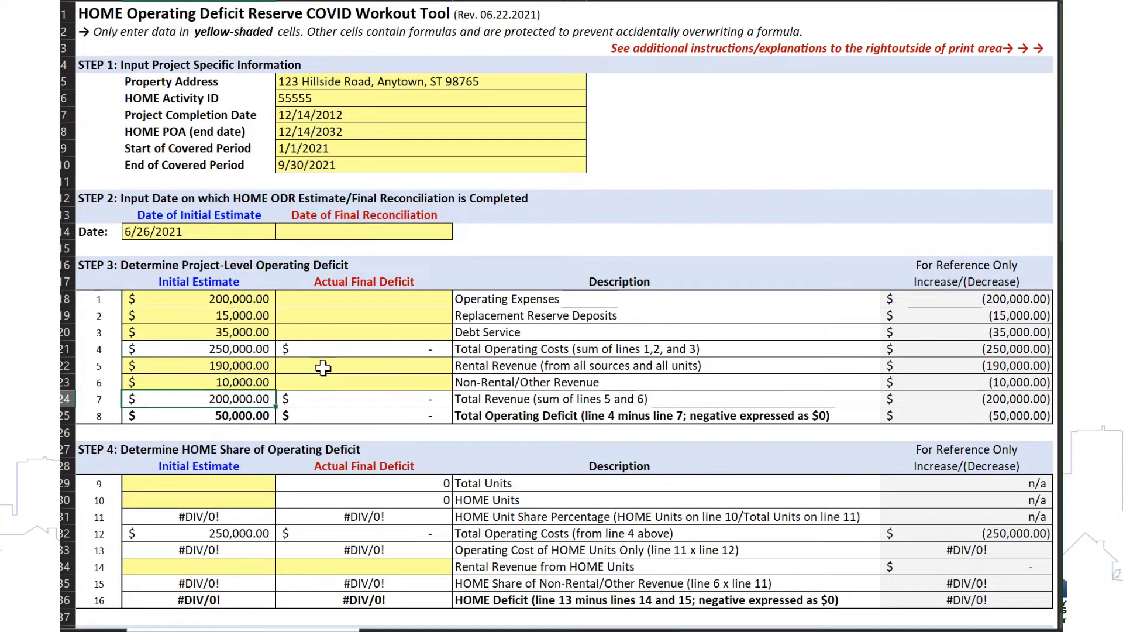
key("Down")
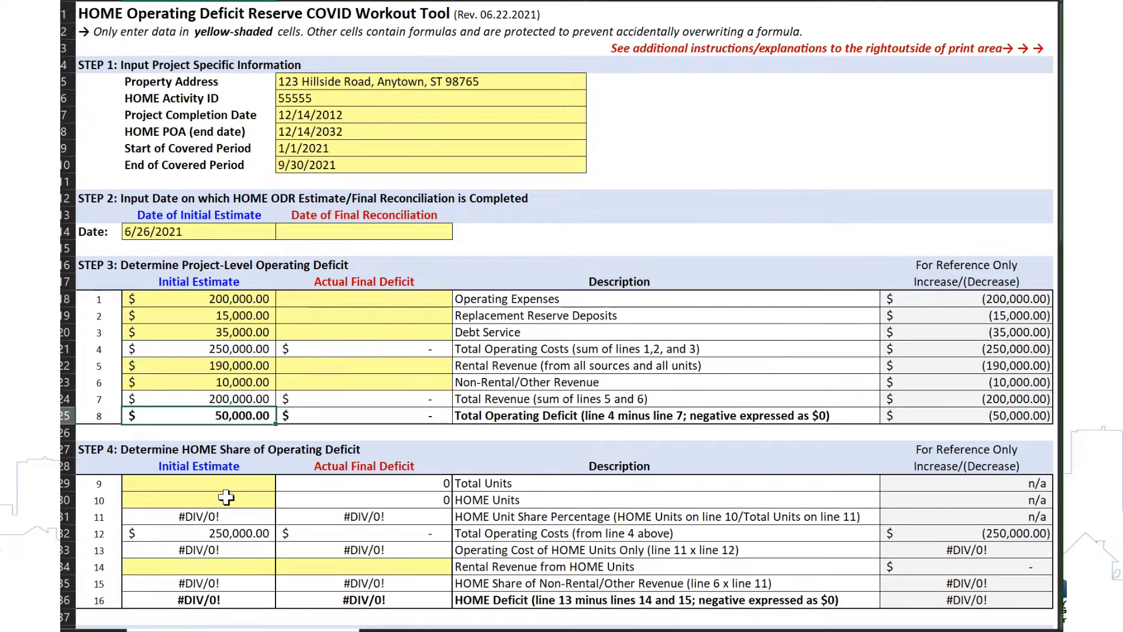
scroll(226, 497, "down", 2)
left_click(209, 377)
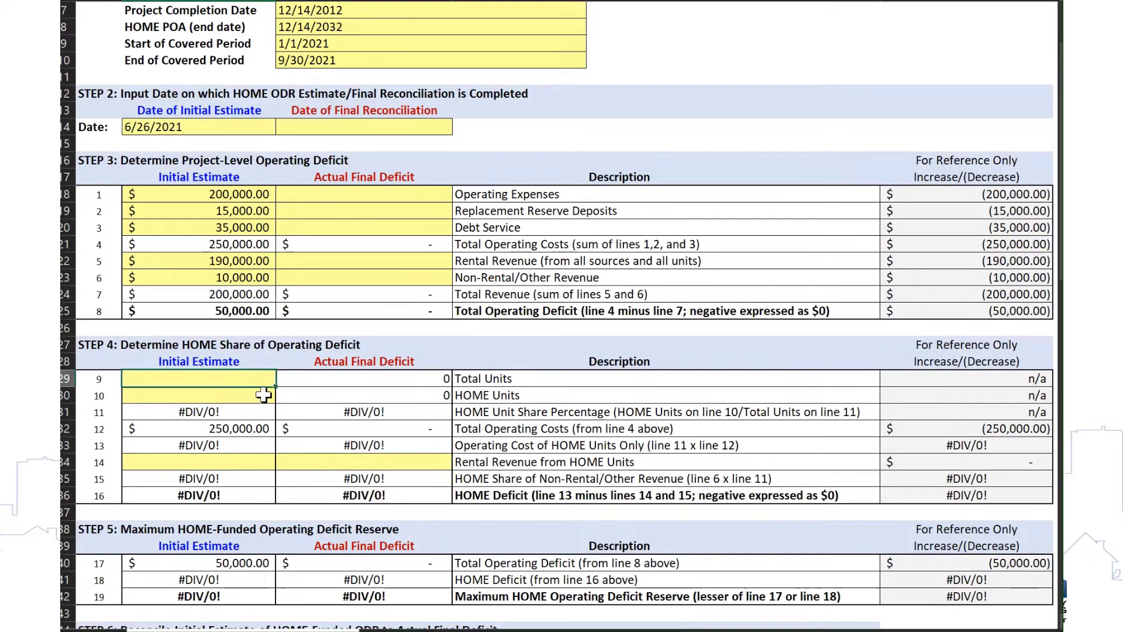
type("50")
key("Return")
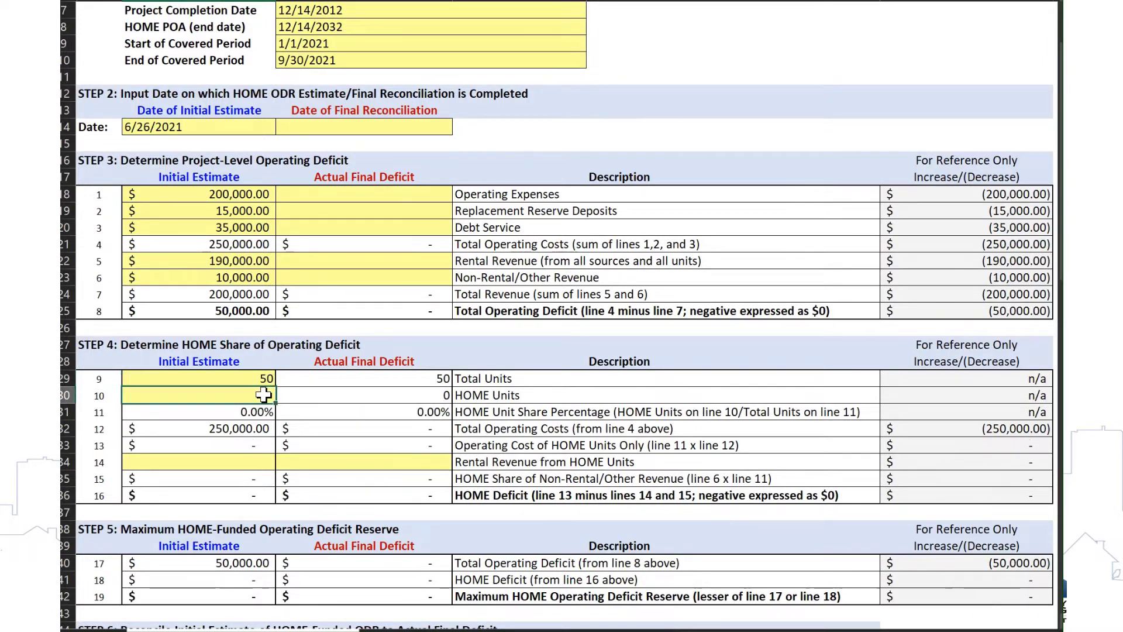
type("10")
key("Return")
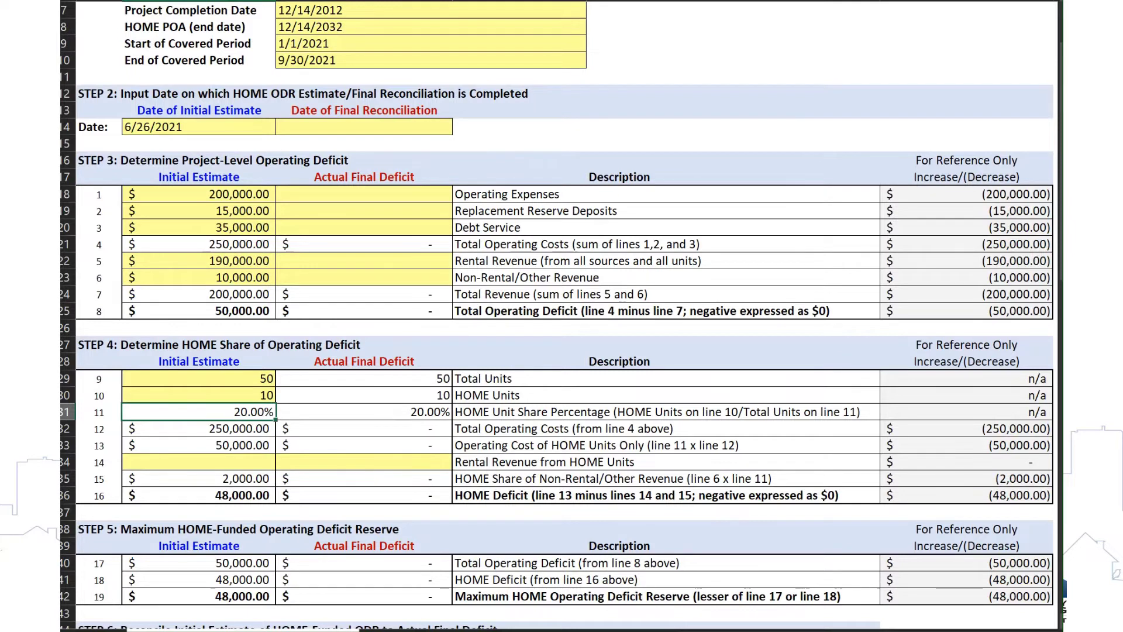
Enter 30000 as the initial estimate of rental revenue from HOME units on line 14.
left_click(198, 428)
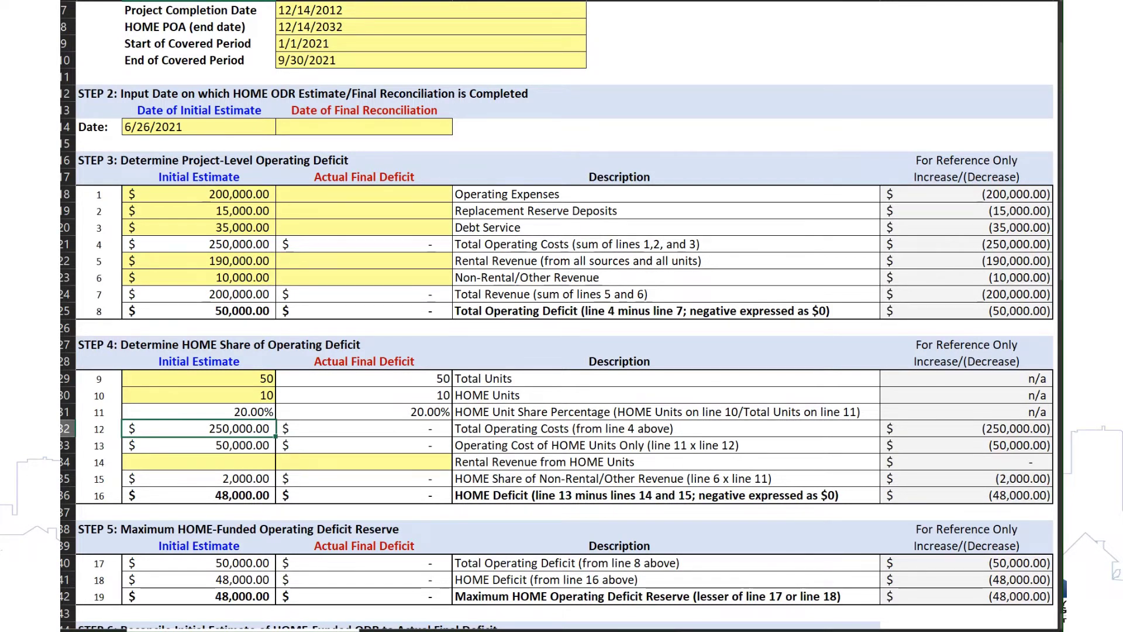
left_click(199, 446)
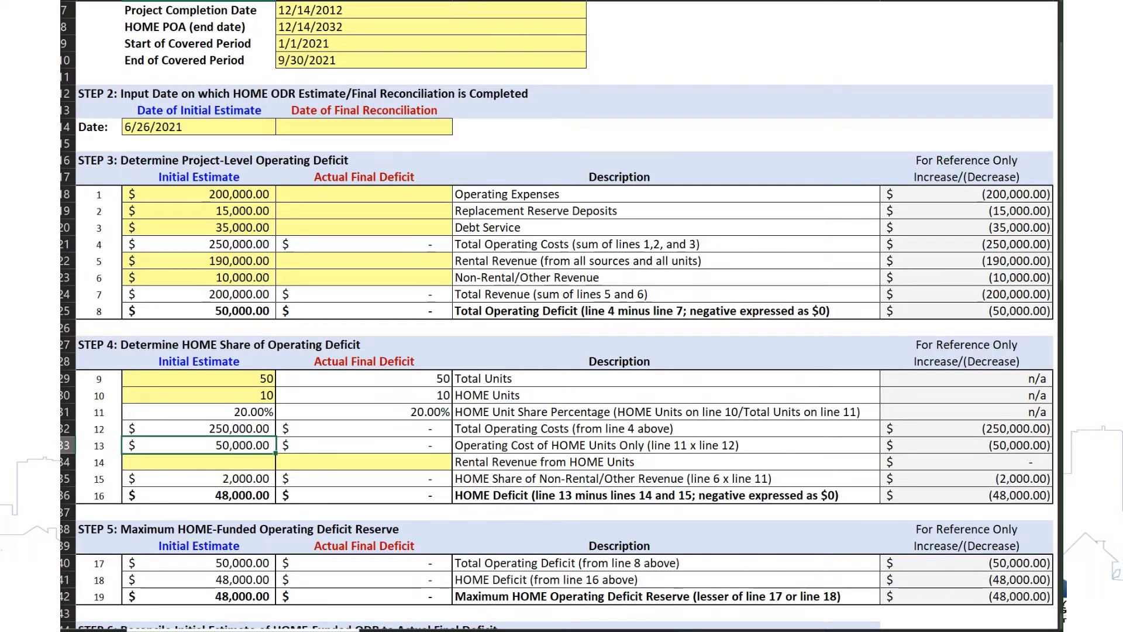
left_click(199, 462)
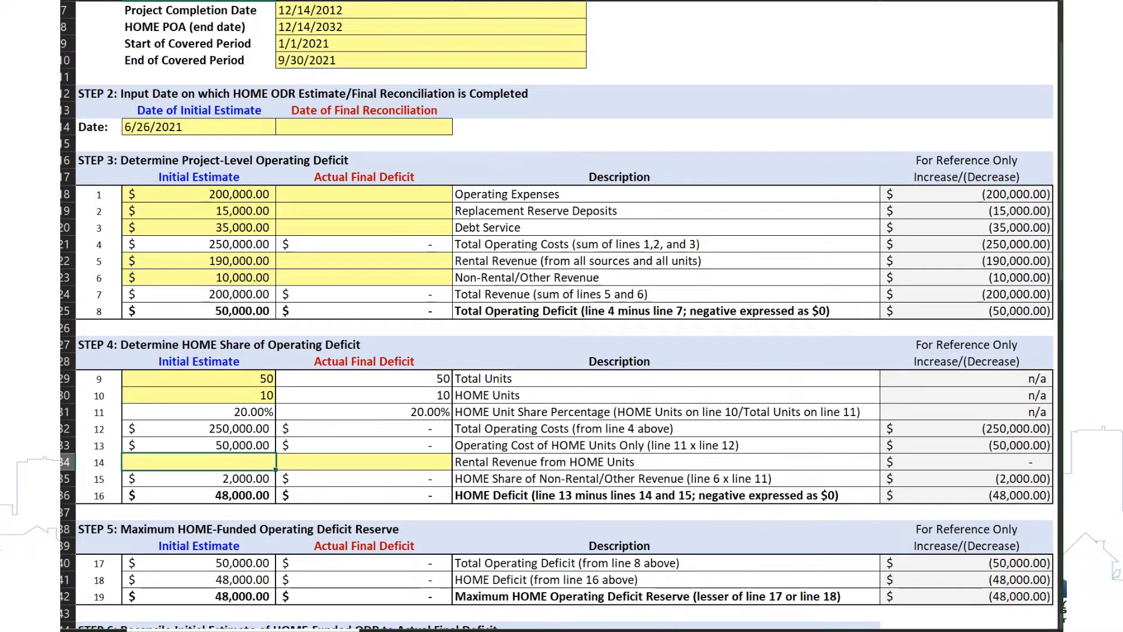
type("30000")
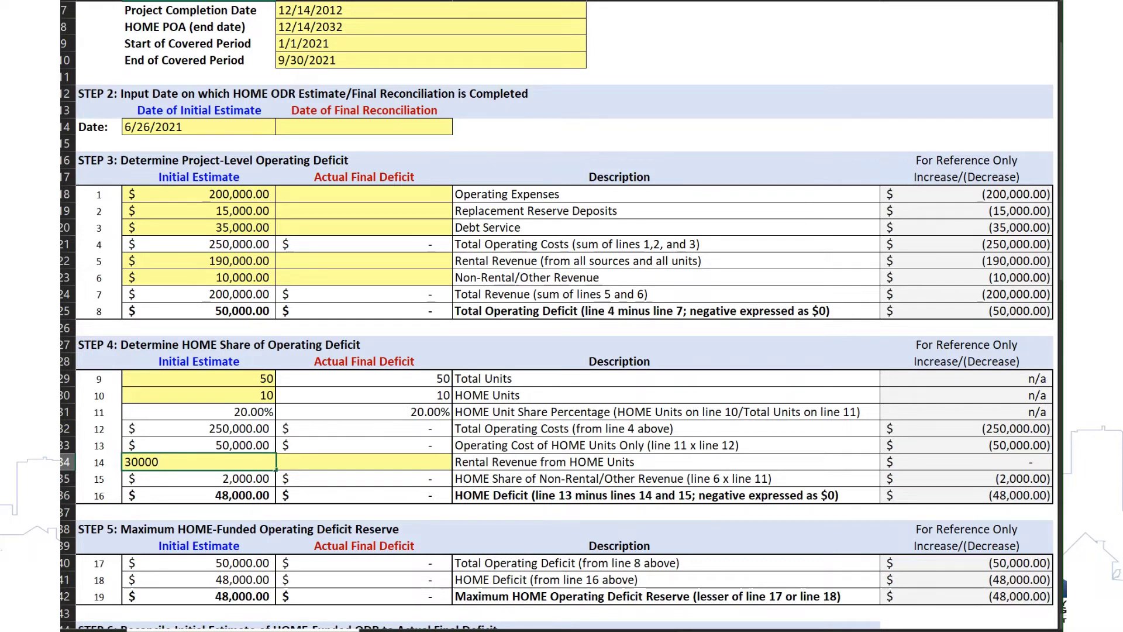
key("ctrl+Return")
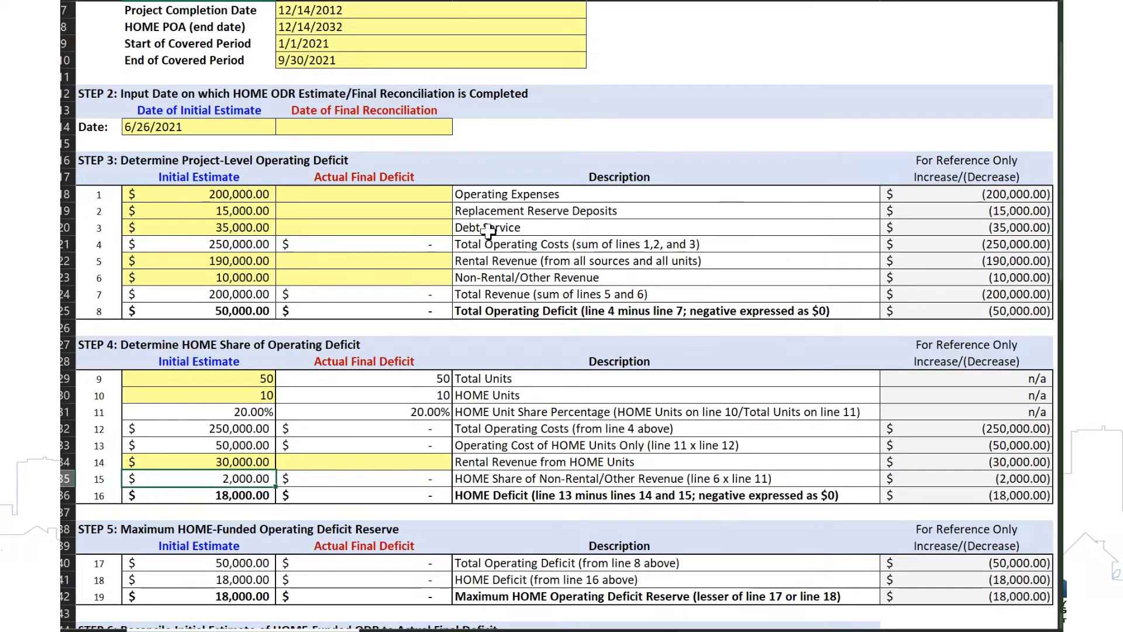
Trace how the initial HOME deficit on line 16 derives from non-rental revenue, unit share percentage, operating cost and revenue lines.
left_click(201, 279)
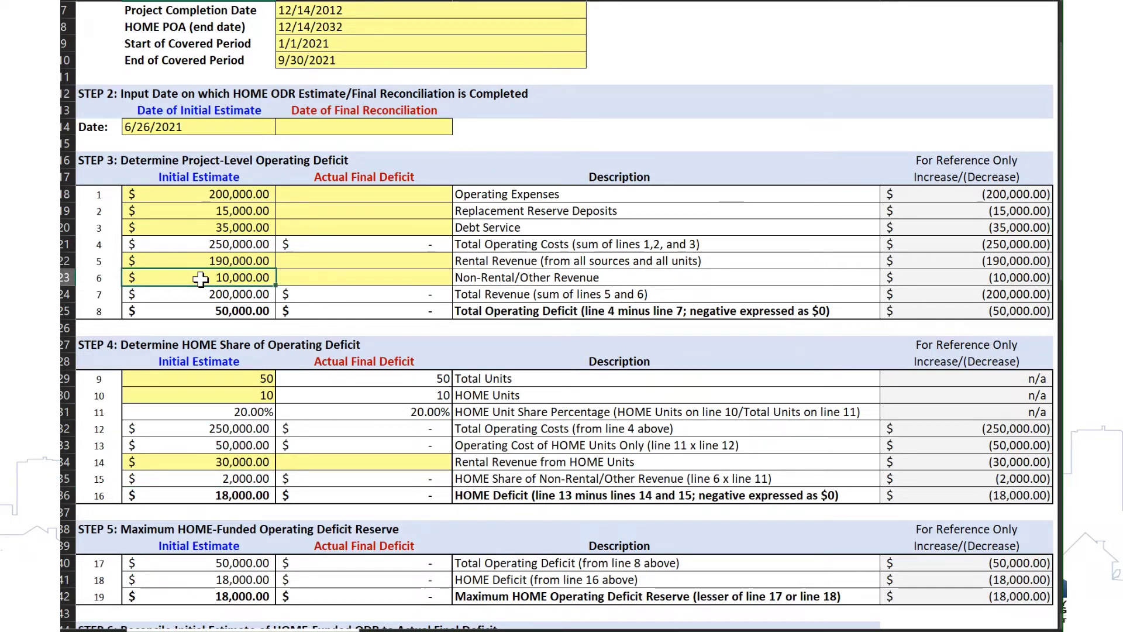
left_click(237, 412)
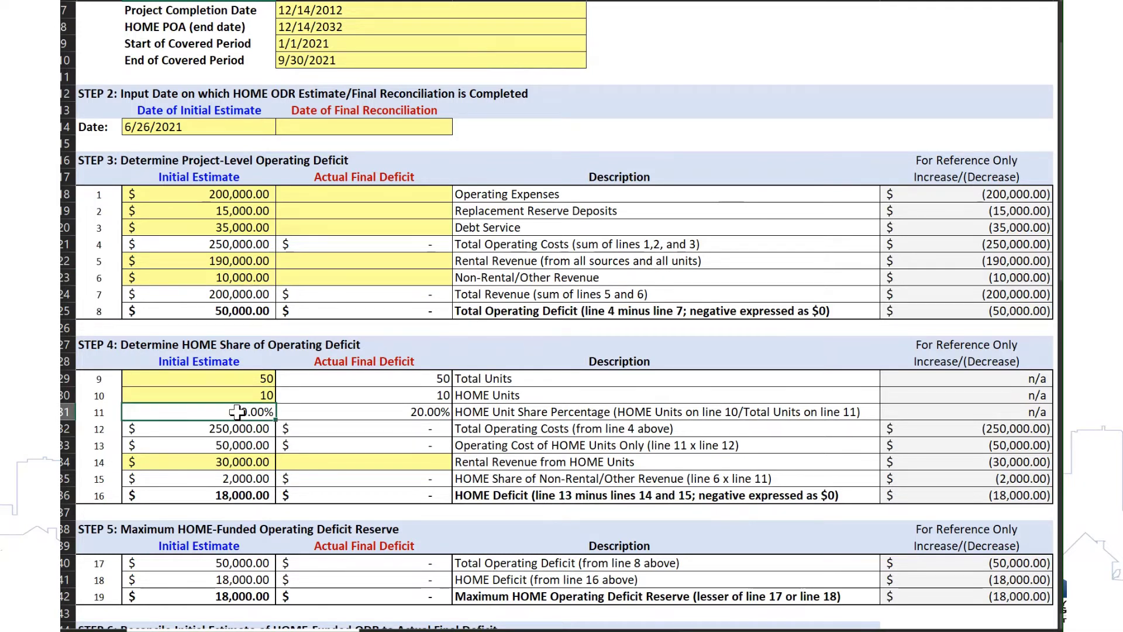
left_click(225, 478)
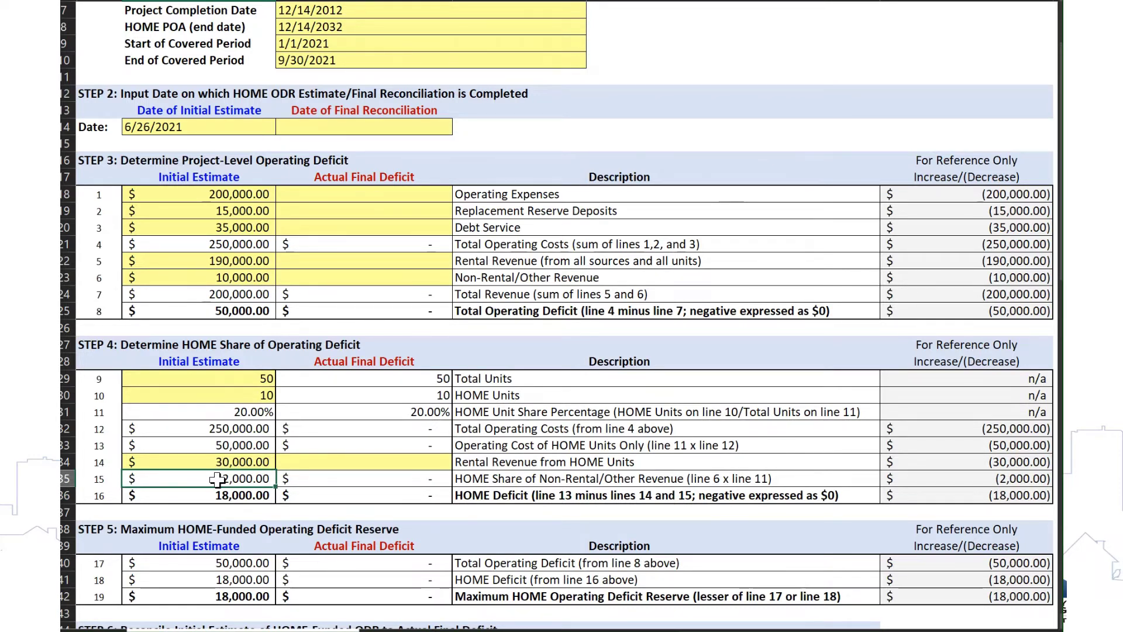
key("Down")
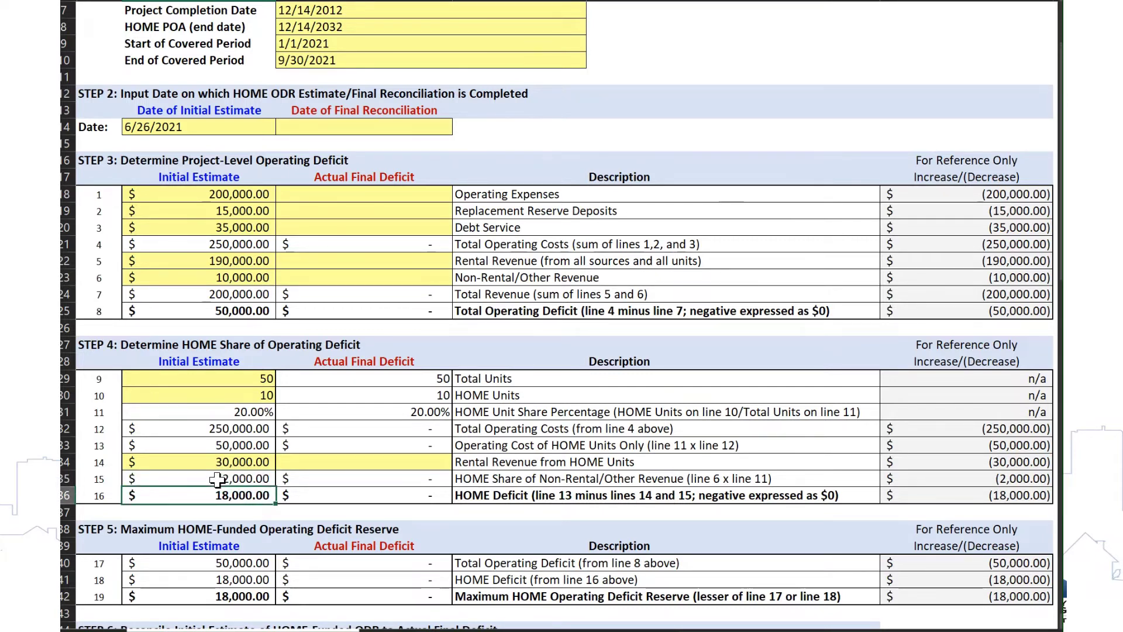
left_click(231, 446)
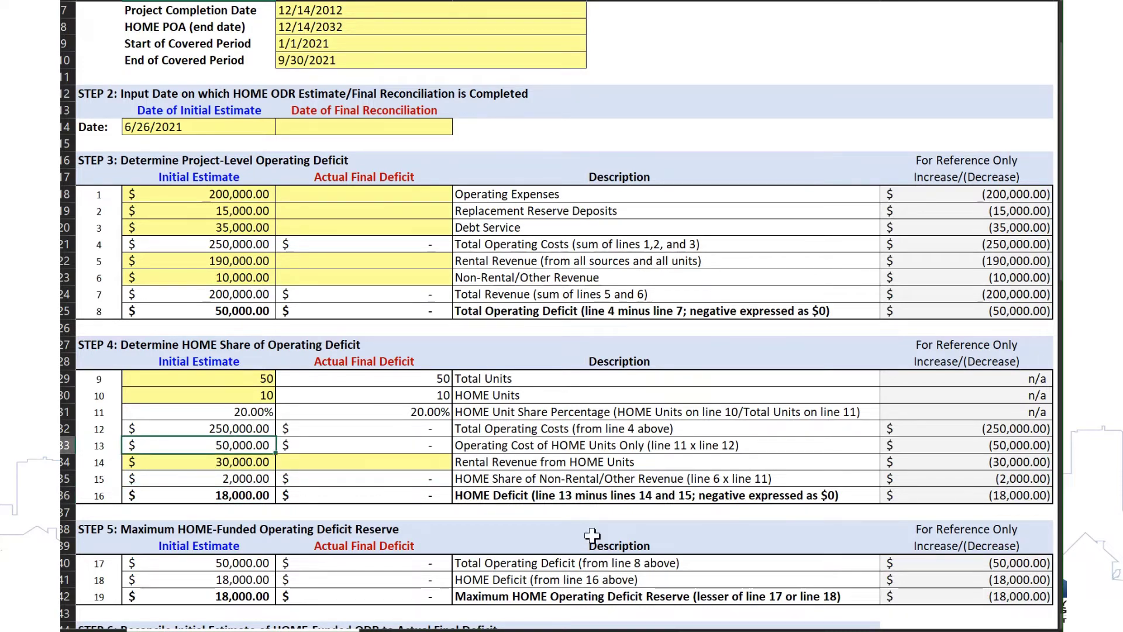
key("Down")
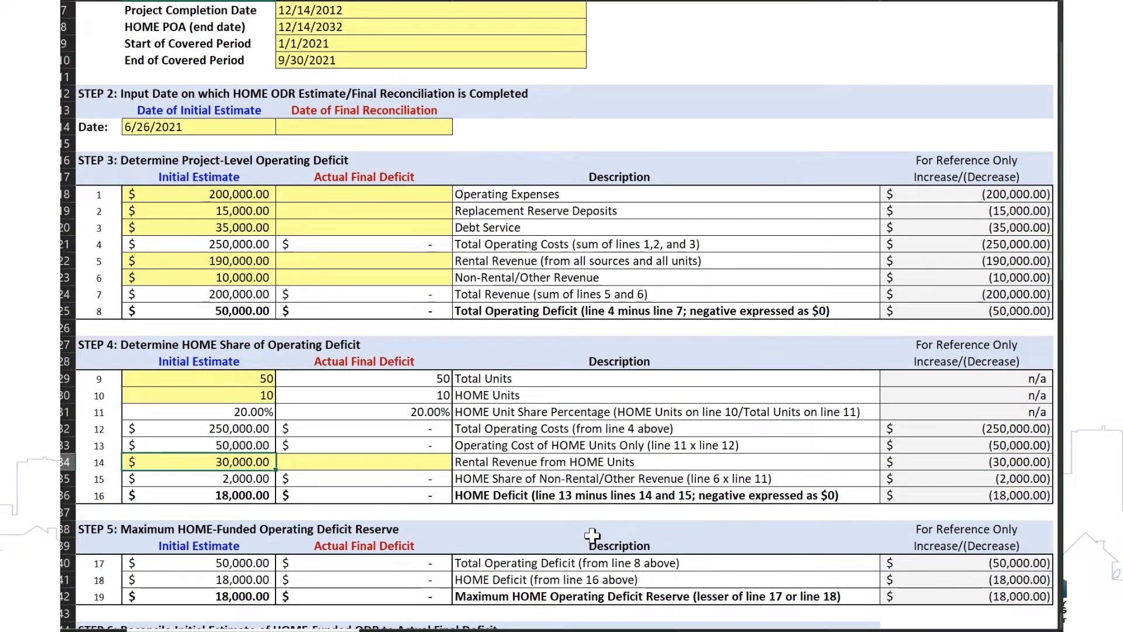
key("Down")
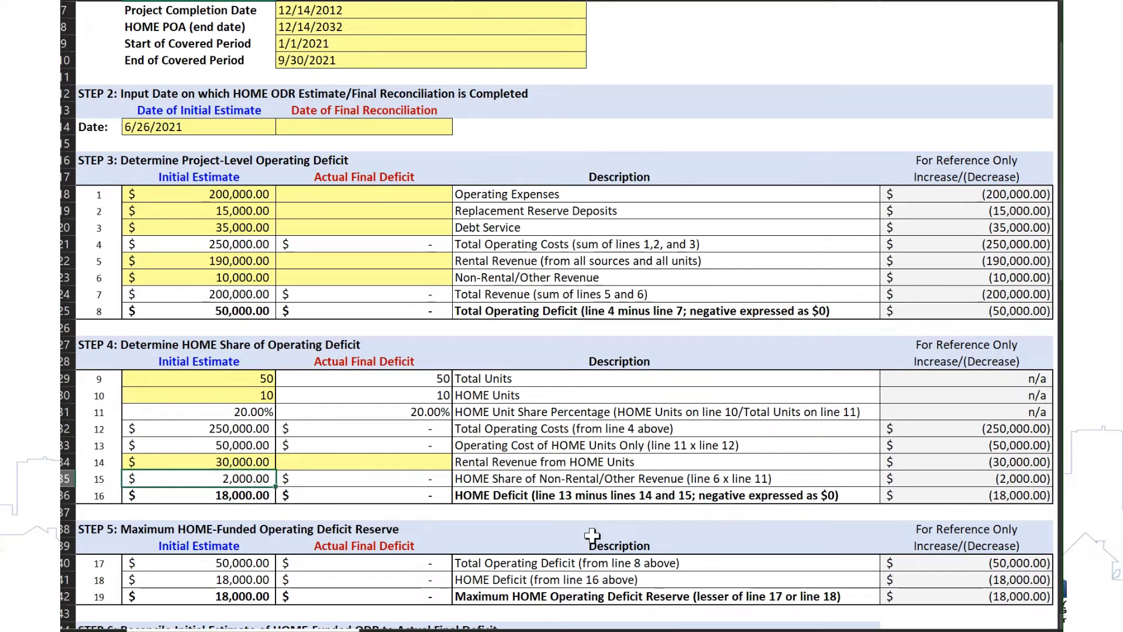
key("Down")
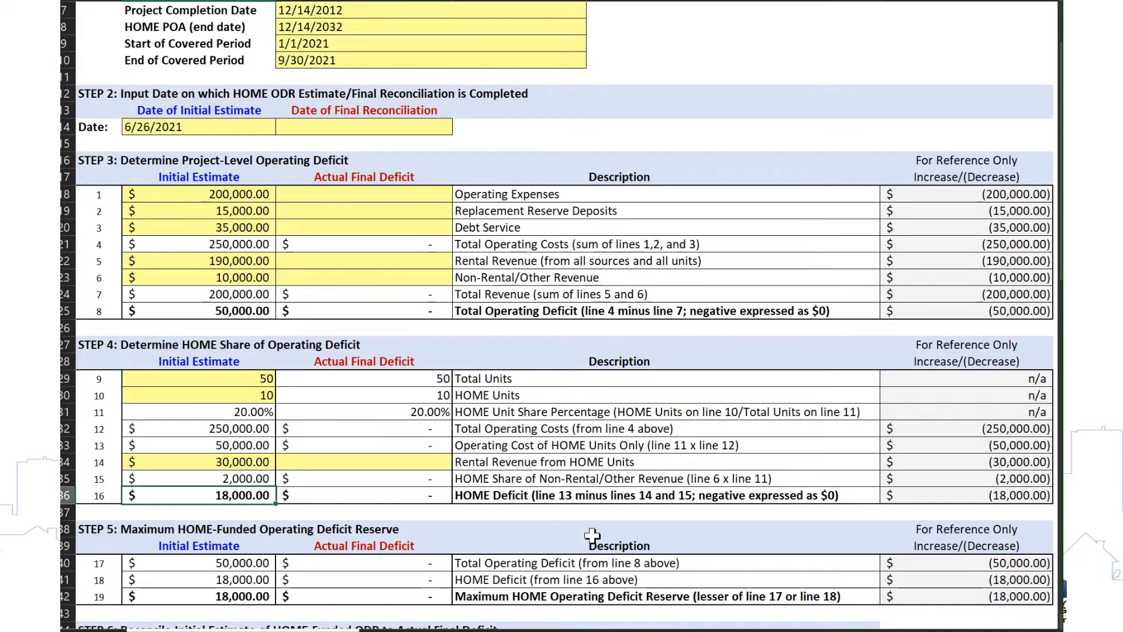
Examine the Initial Estimate figures on lines 17 to 19 of Step 5 for the maximum HOME-funded operating deficit reserve.
scroll(410, 493, "down", 1)
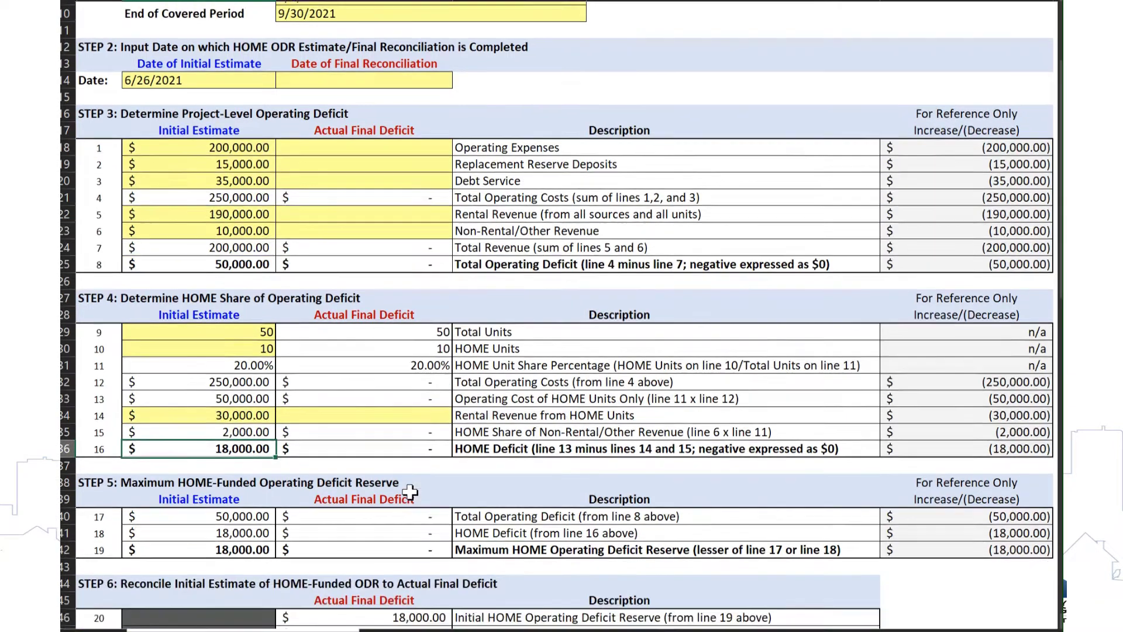
left_click(228, 515)
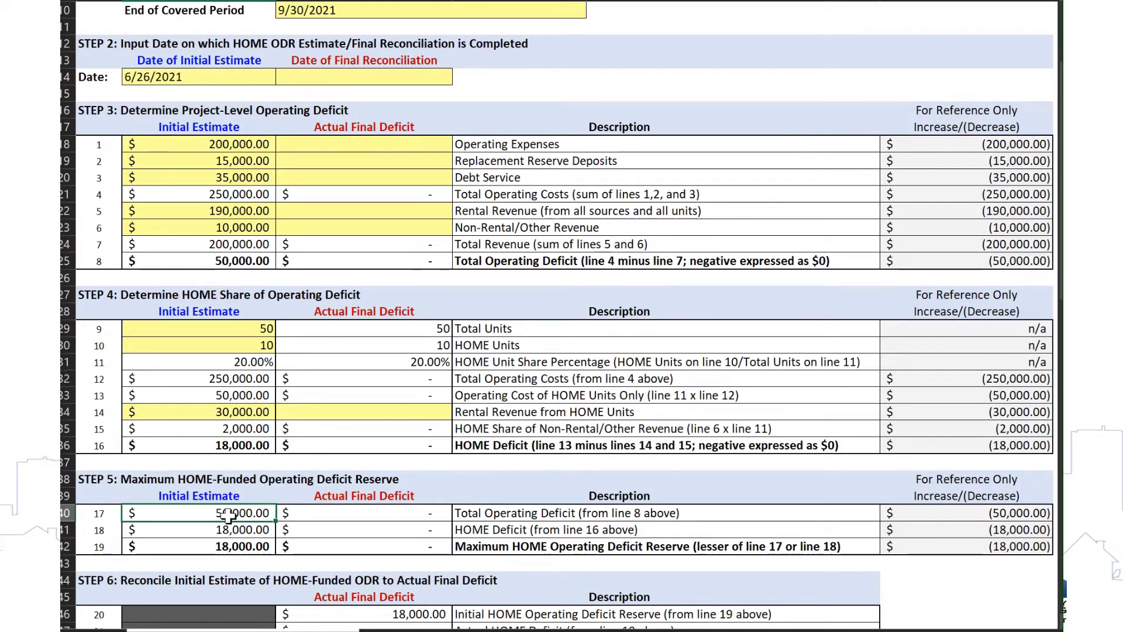
left_click(229, 532)
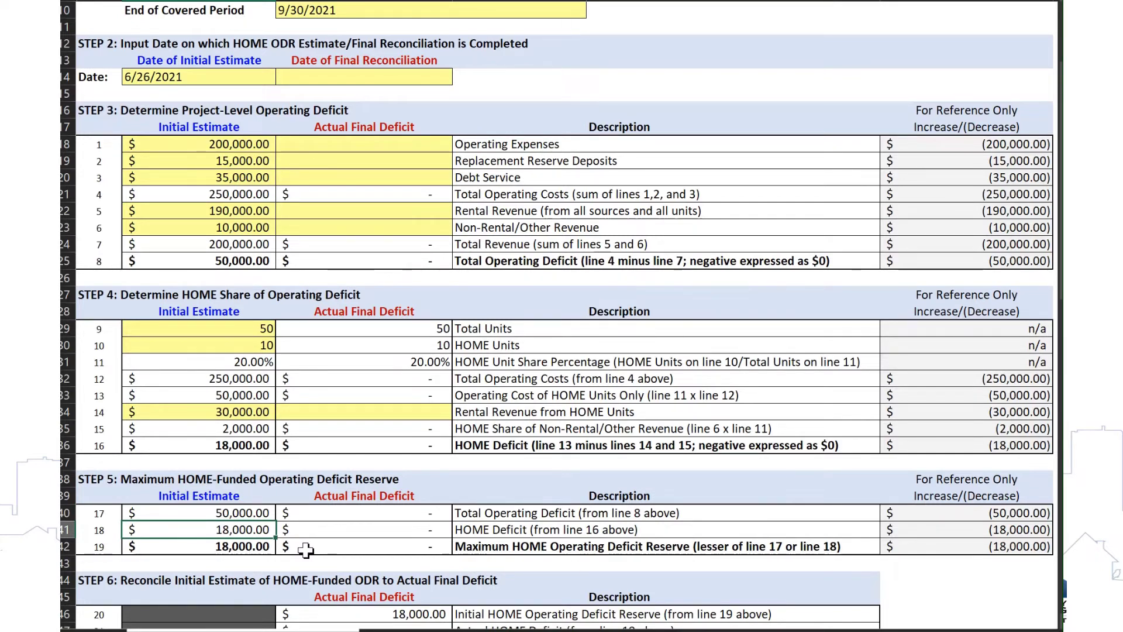
key("Down")
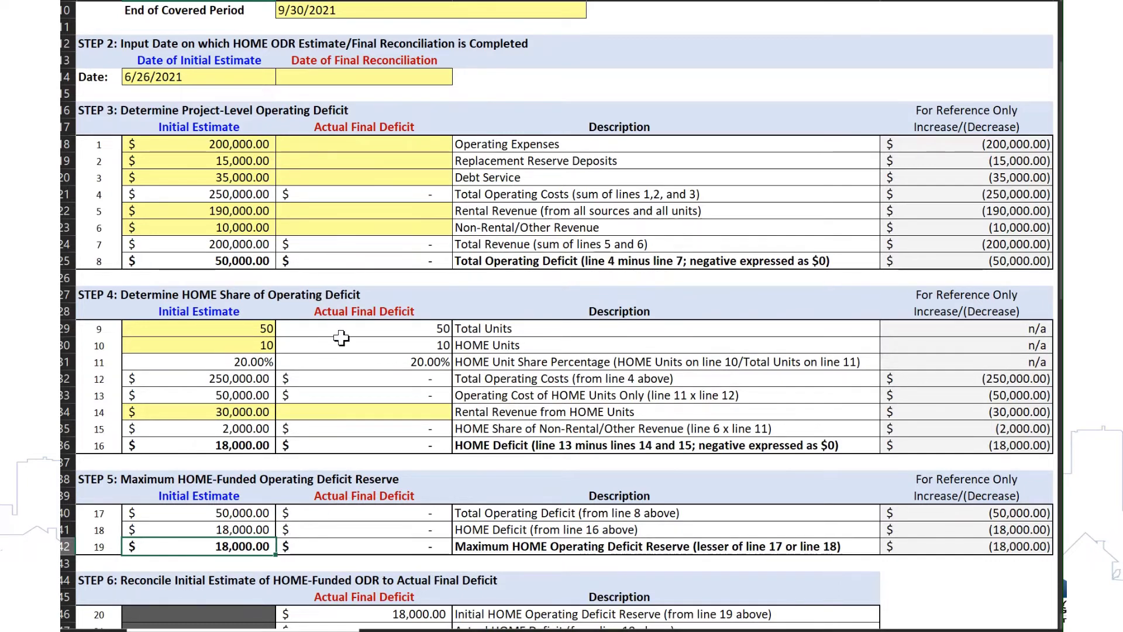
Enter 12/30/2021 as the Date of Final Reconciliation in Step 2.
scroll(338, 334, "up", 2)
left_click(302, 176)
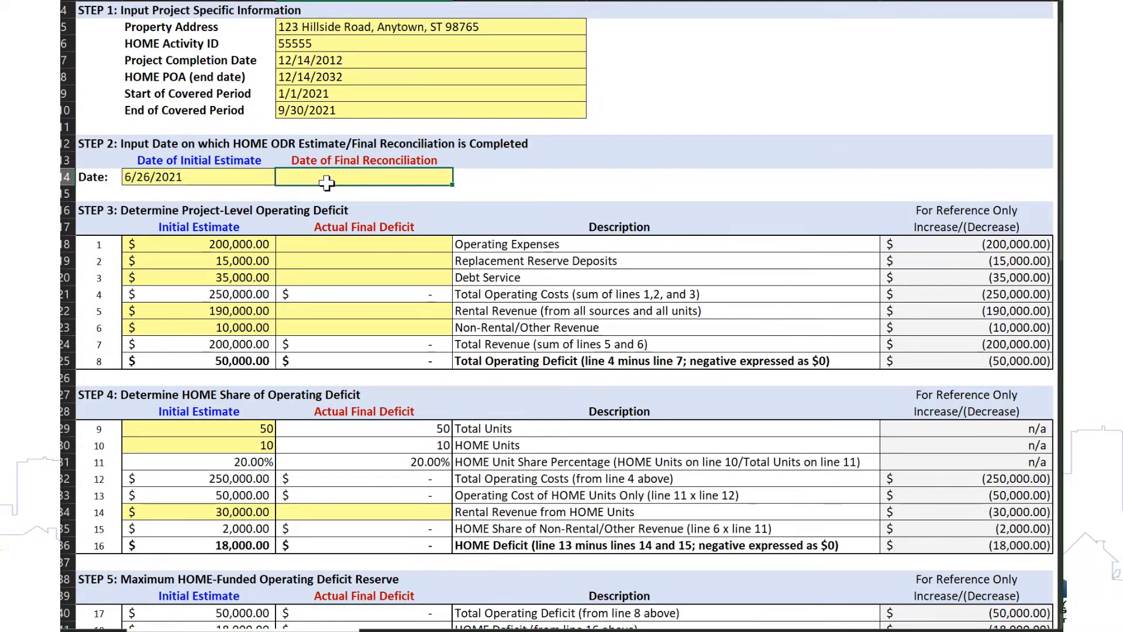
type("12/30/")
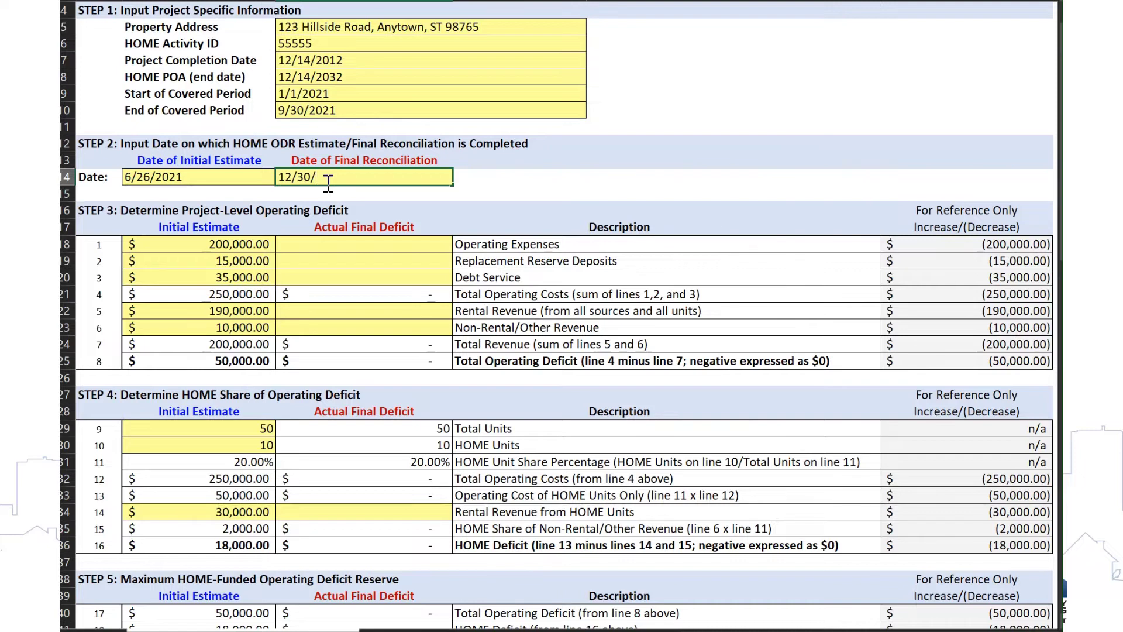
type("2021")
key("Return")
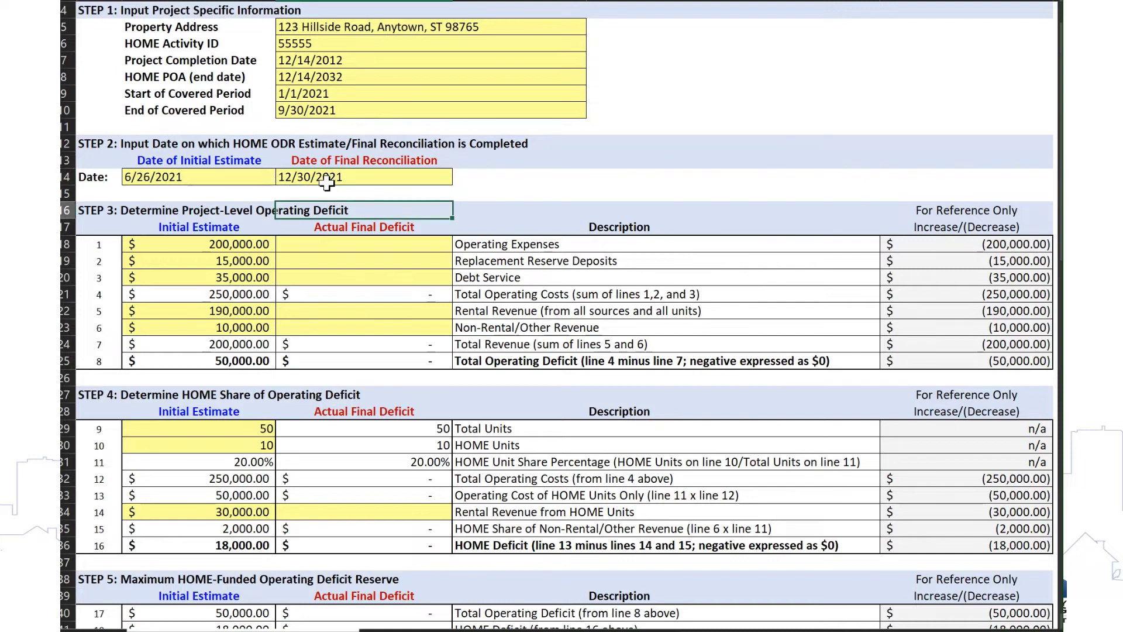
Enter 198000 for operating expenses in the Actual Final Deficit column of Step 3.
key("Return")
key("Return")
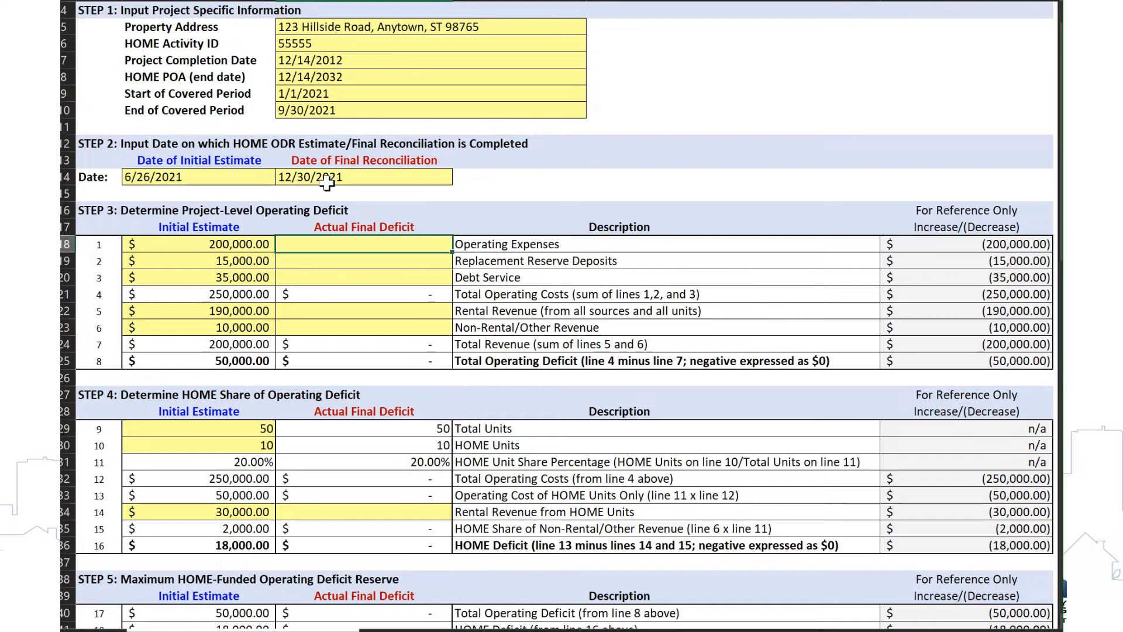
type("19800")
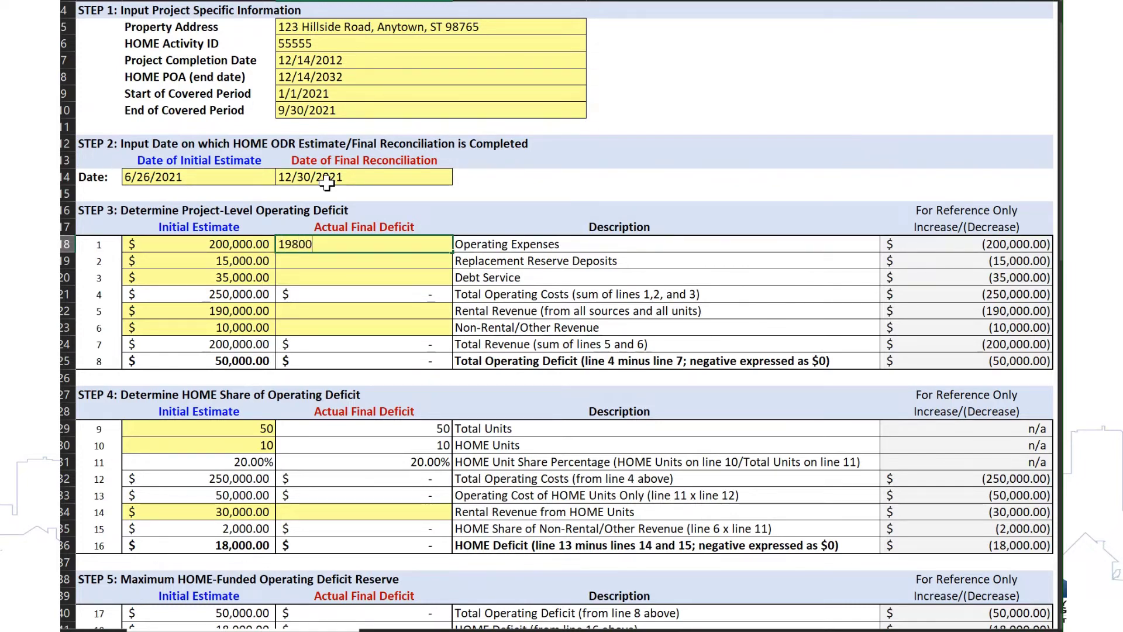
type("0")
key("Return")
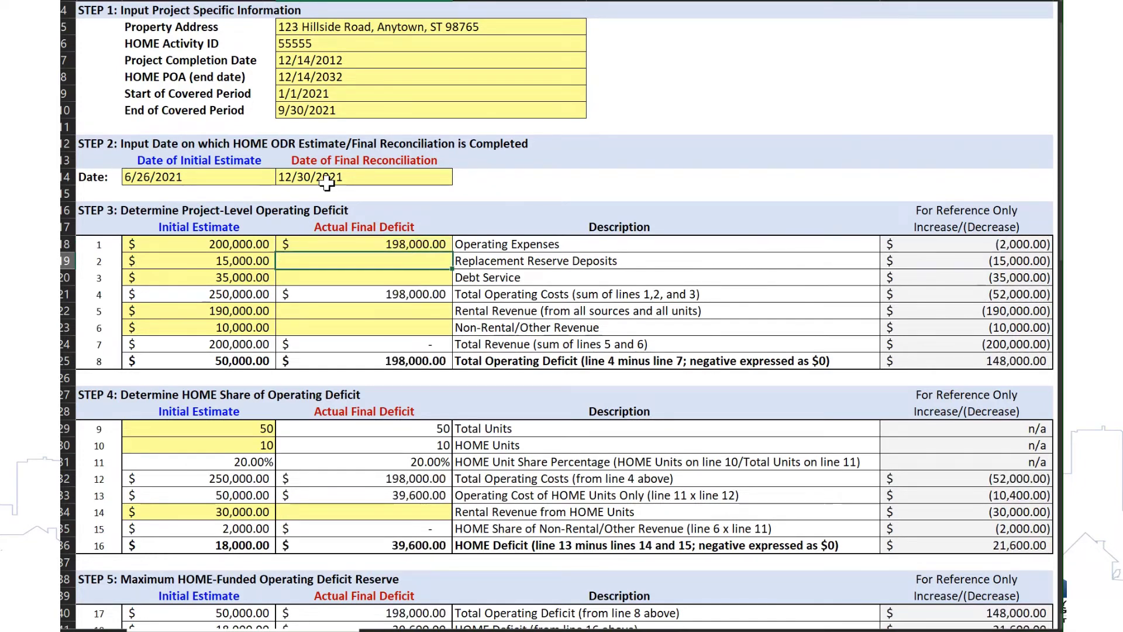
Enter actual final amounts of 15000 for replacement reserve deposits and 35000 for debt service.
type("15000")
key("Return")
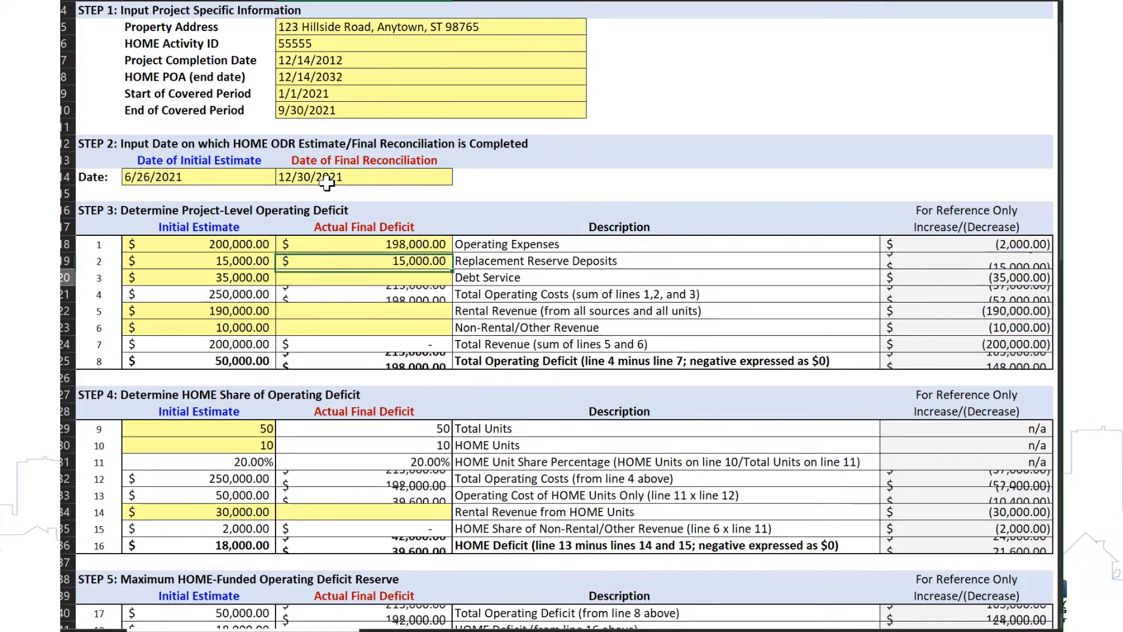
type("35000")
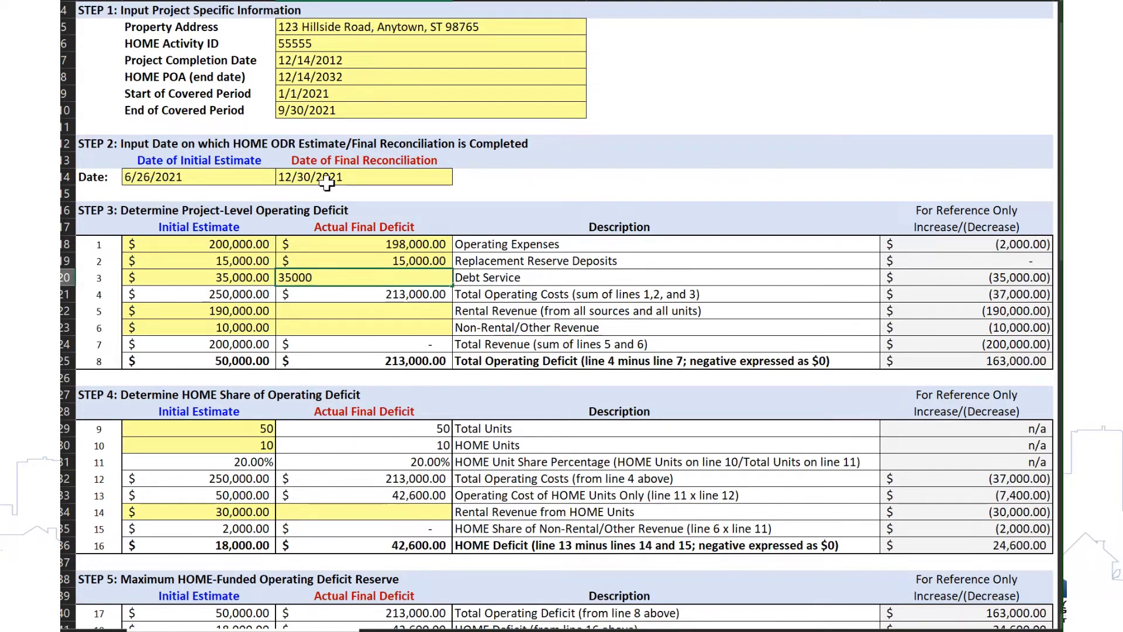
key("Return")
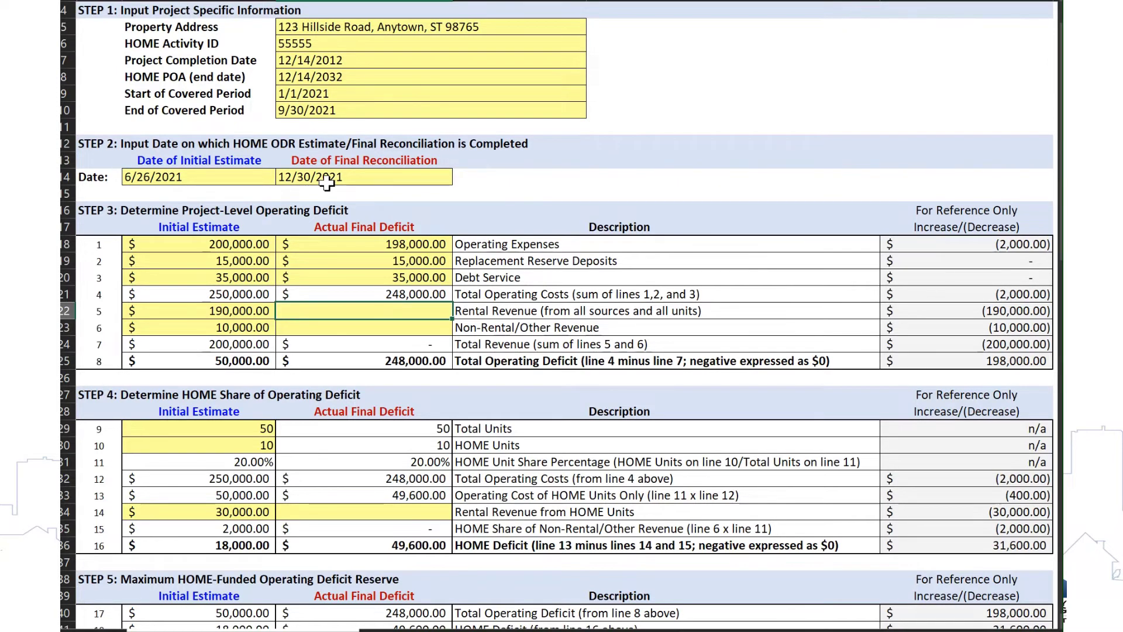
Enter actual final amounts of 225000 for rental revenue from all units and 8000 for non-rental/other revenue.
type("225000")
key("Return")
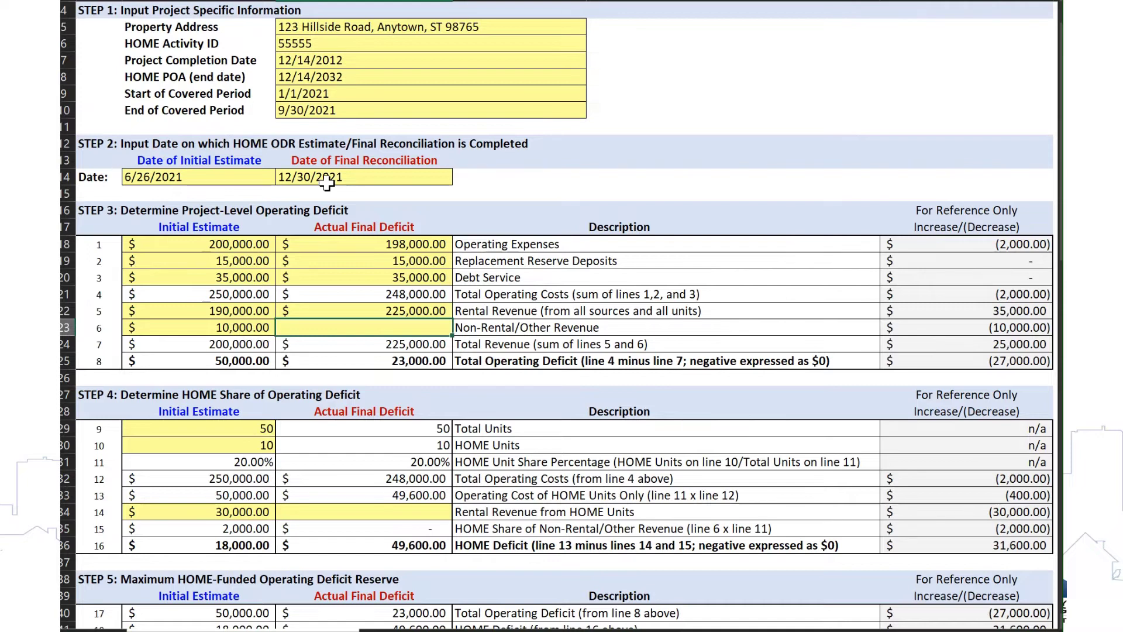
type("8000")
key("Return")
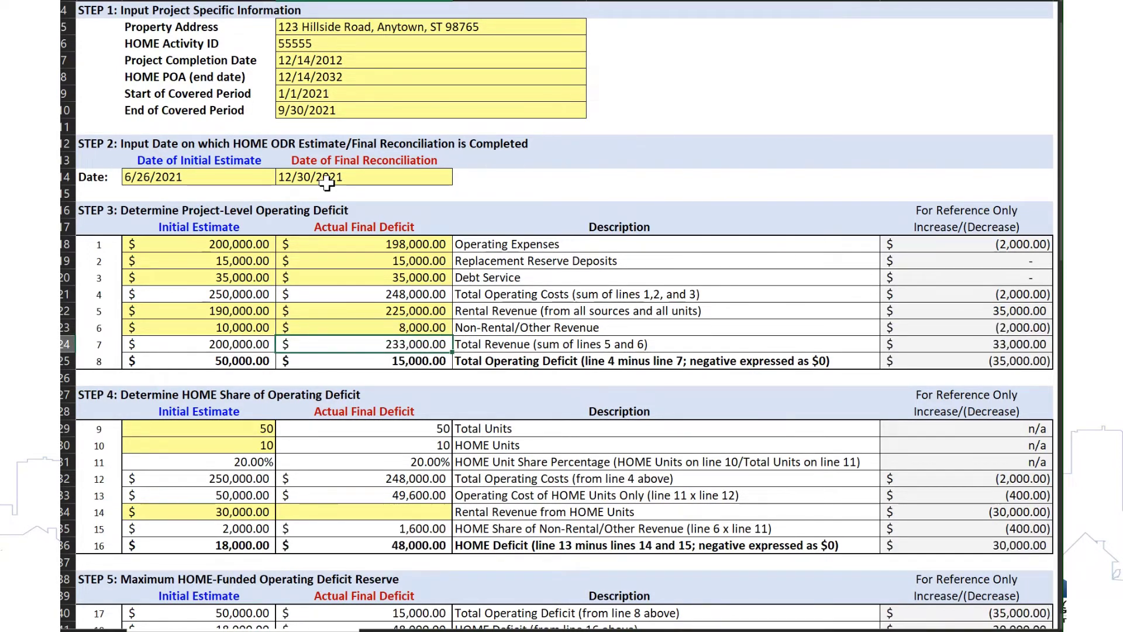
Review the Actual Final Deficit column from non-rental revenue and total operating deficit through Step 4's unit counts, share percentage and operating costs.
key("Up")
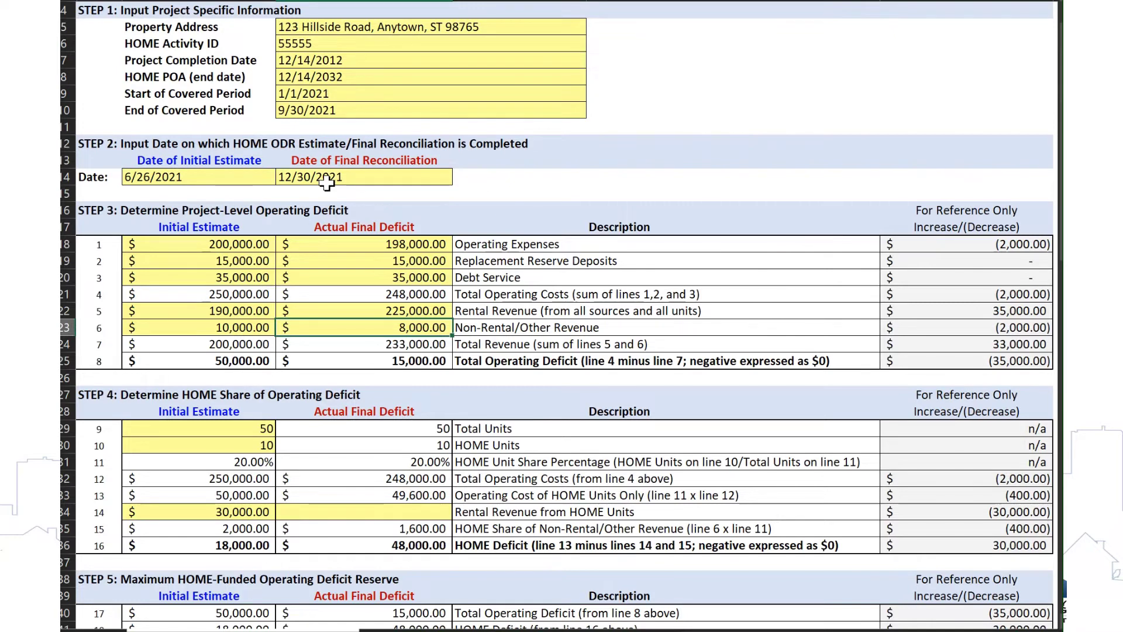
key("Down")
key("Down")
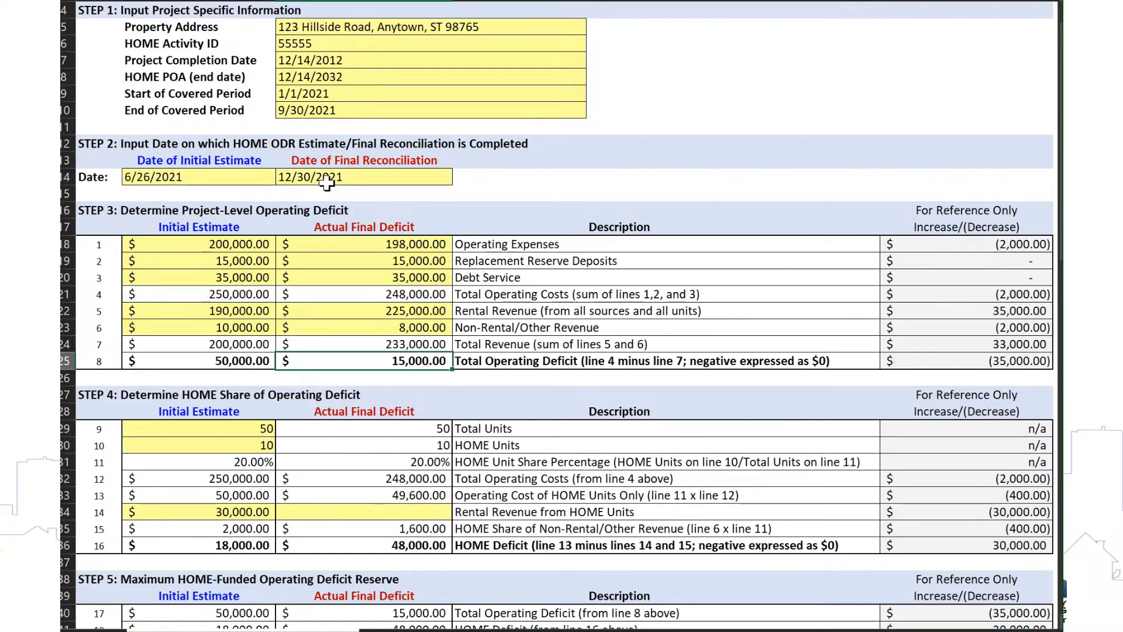
key("Down")
key("Down")
key("Down")
key("Down")
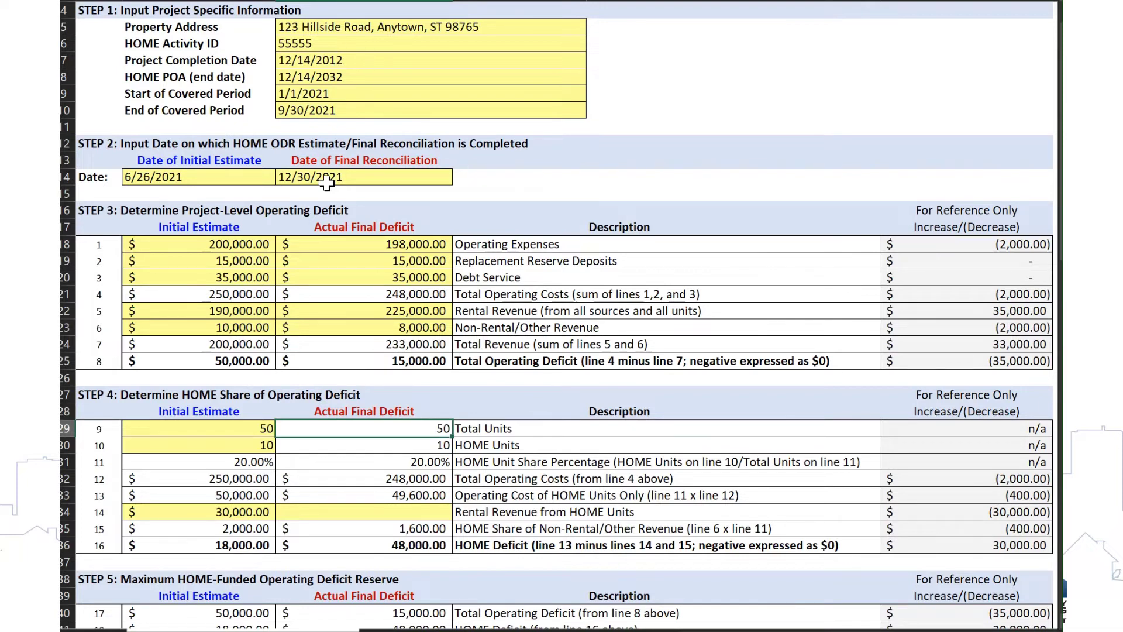
key("Down")
key("Down")
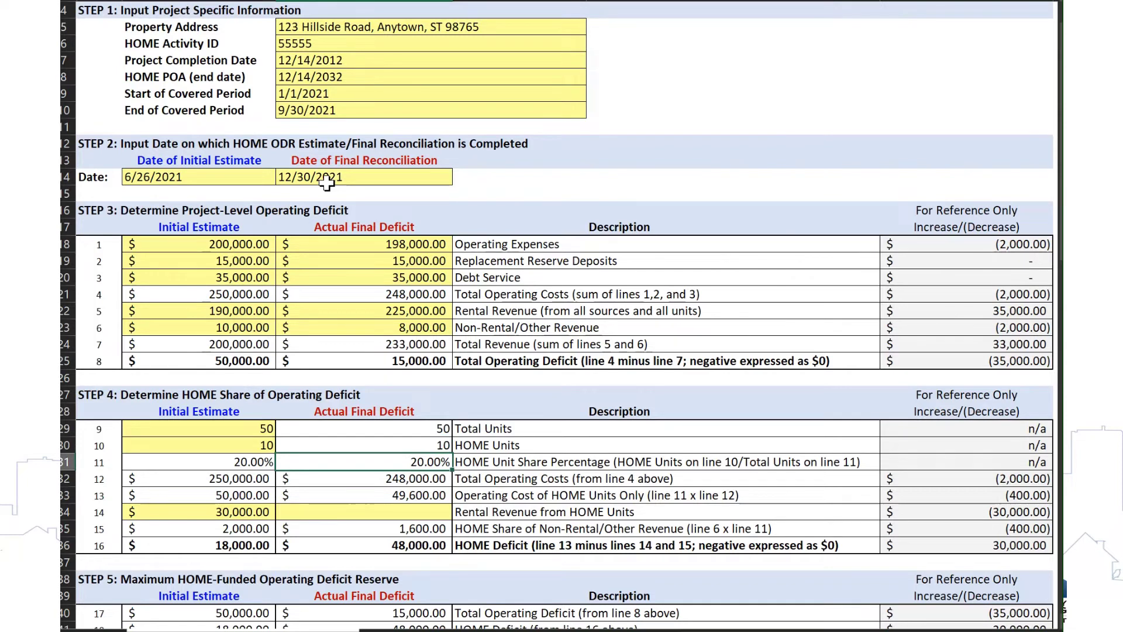
key("Down")
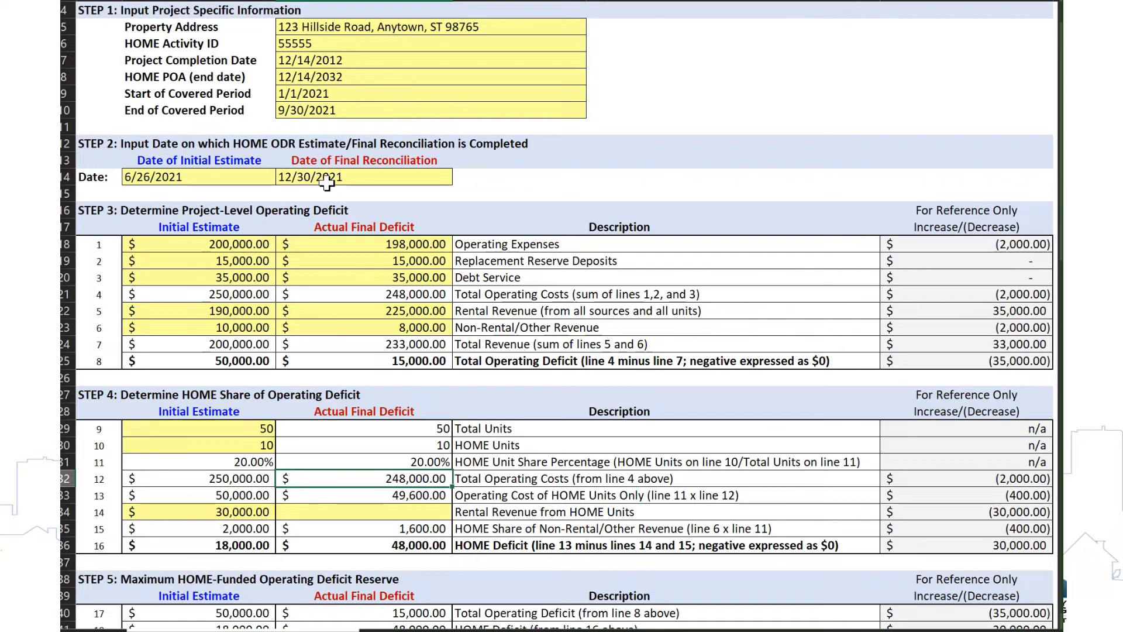
key("Down")
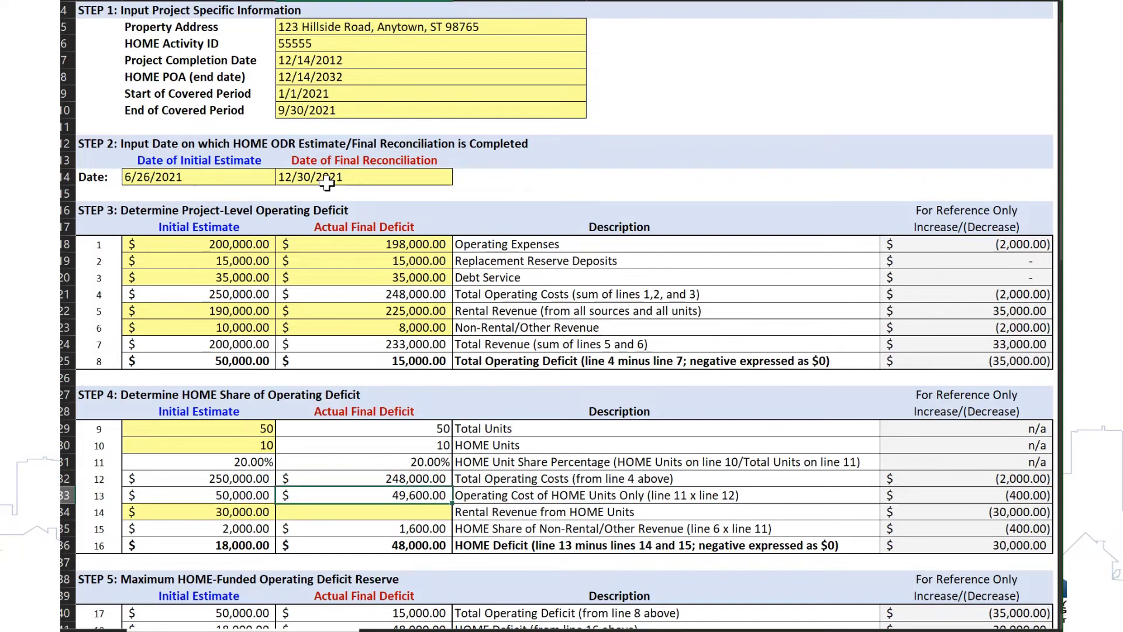
Enter 32000 as the actual final rental revenue from HOME units on line 14.
key("Down")
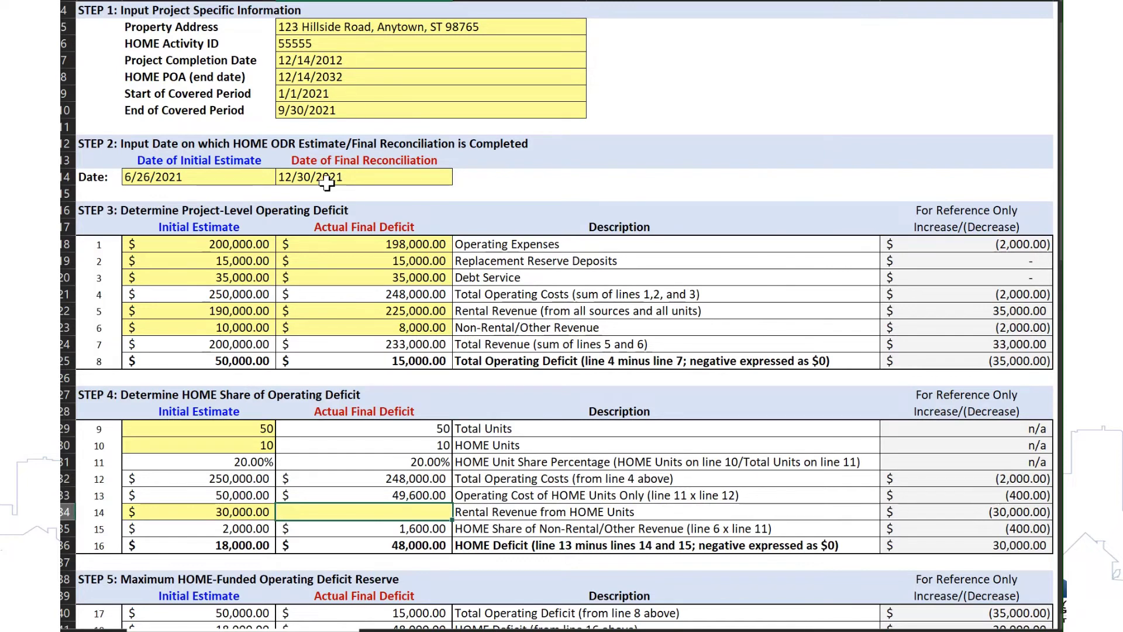
type("32000")
key("Return")
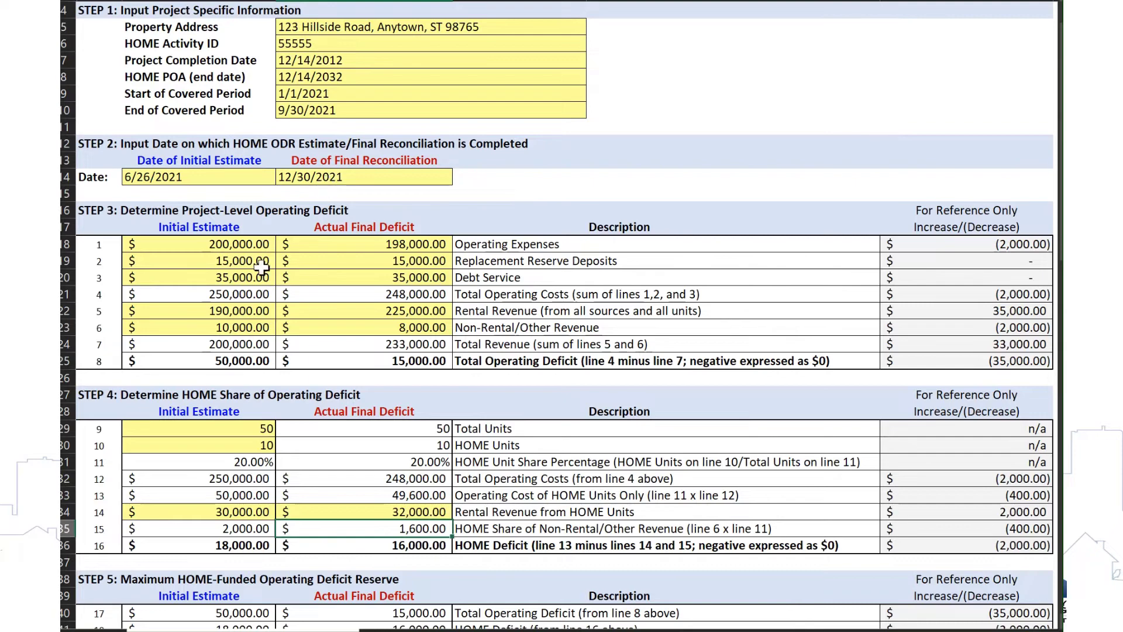
Examine the actual final total operating deficit and HOME deficit on lines 17 and 18 of Step 5.
scroll(383, 366, "down", 5)
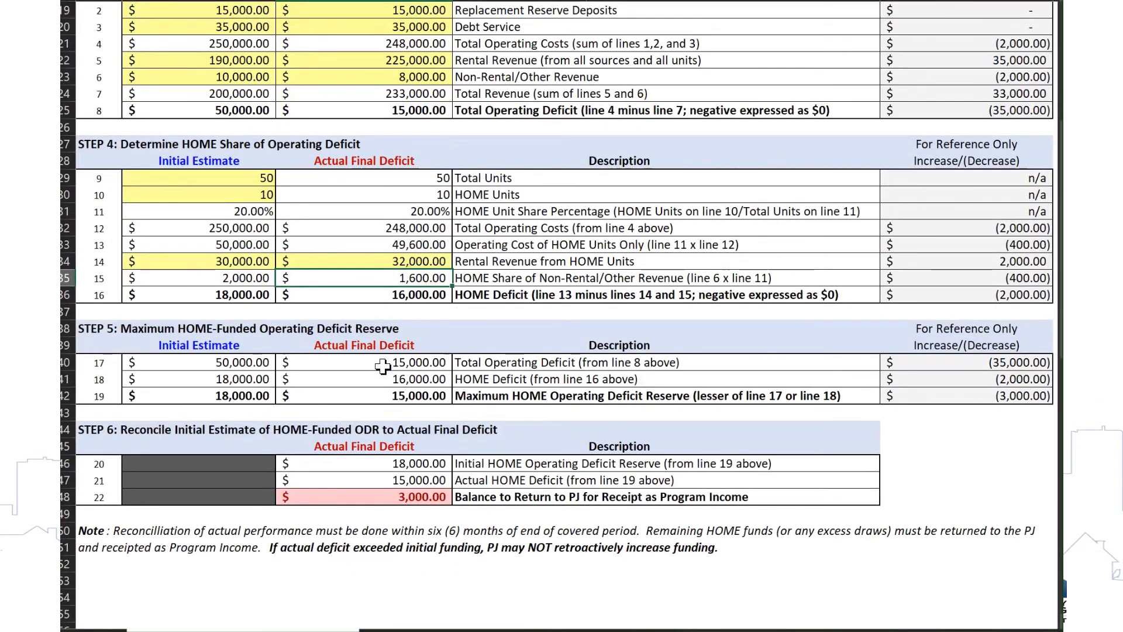
left_click(383, 365)
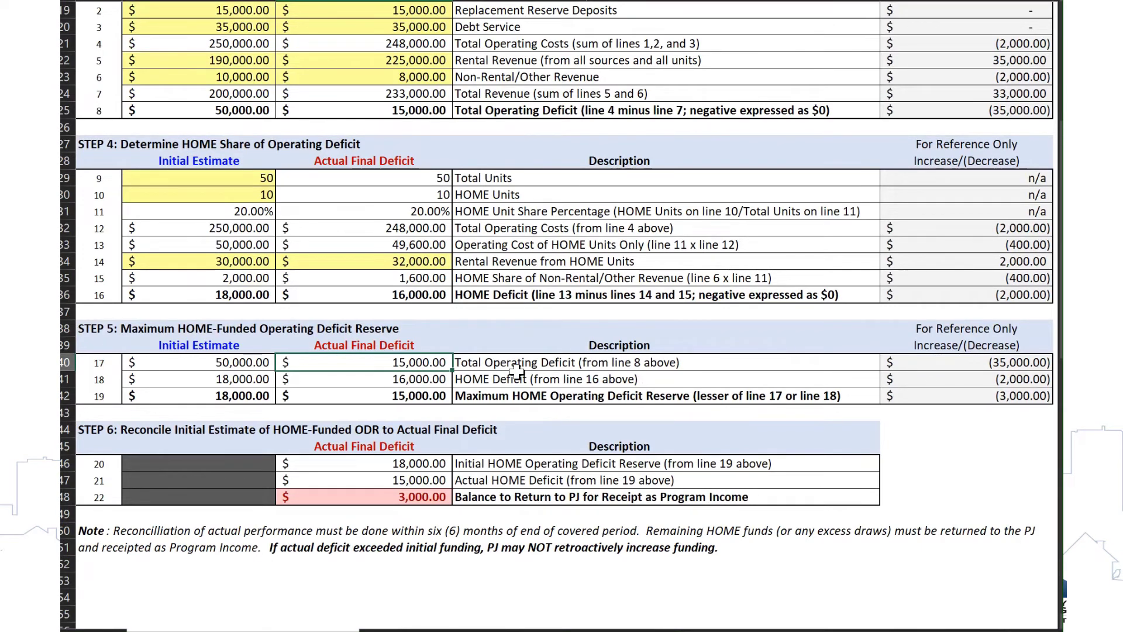
left_click(517, 371)
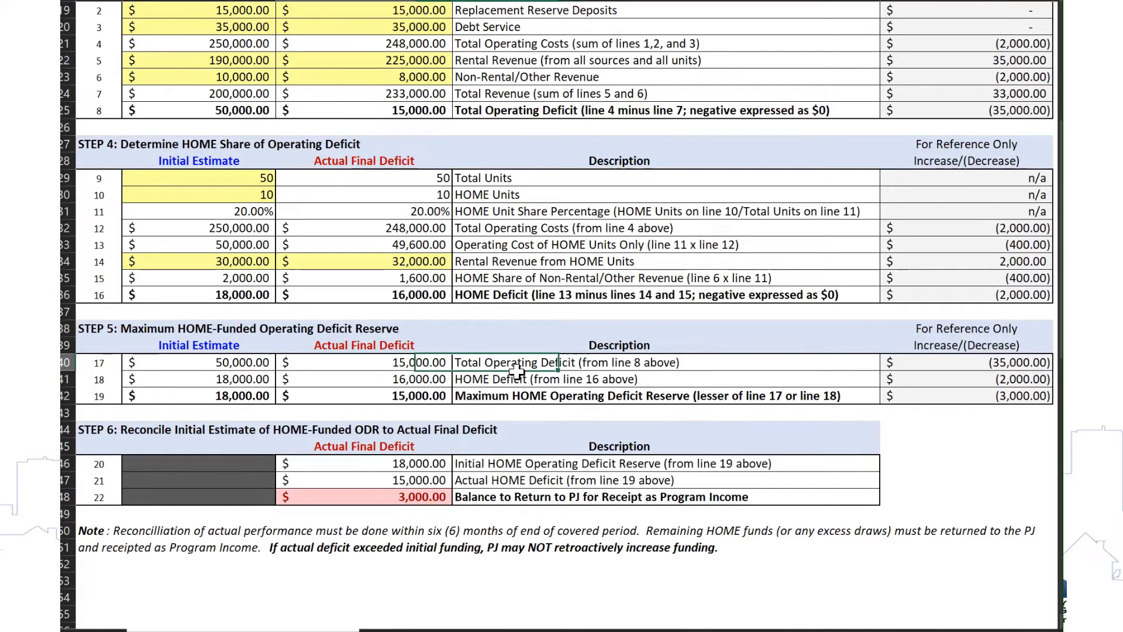
key("Left")
key("Down")
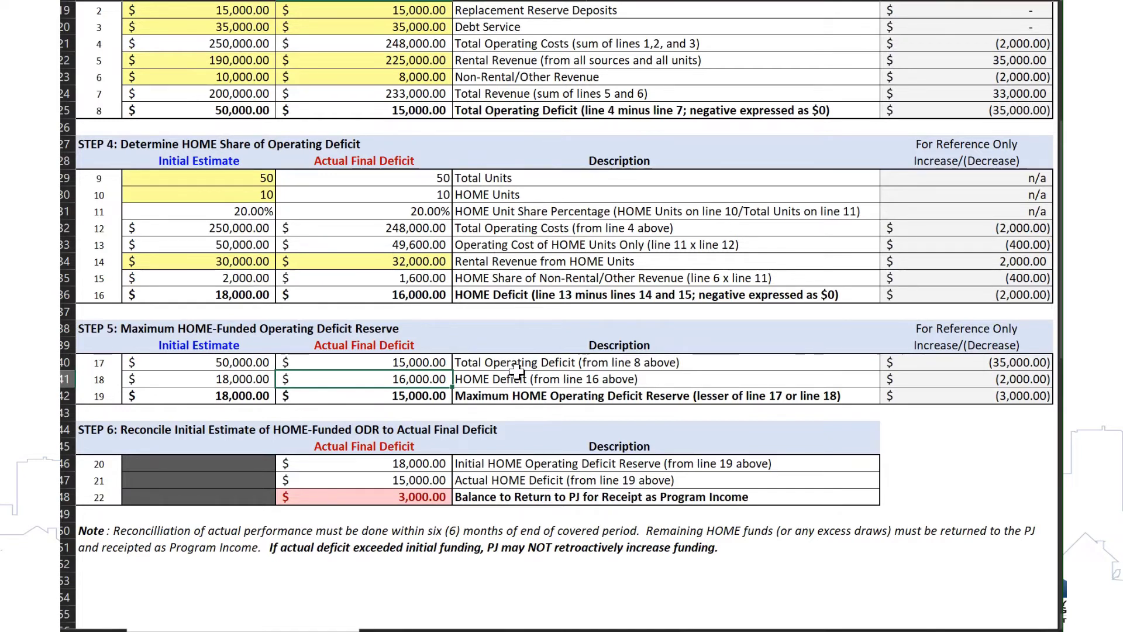
Compare the actual final total operating deficit with the HOME deficit on lines 17 and 18, and check the maximum reserve on line 19.
key("Up")
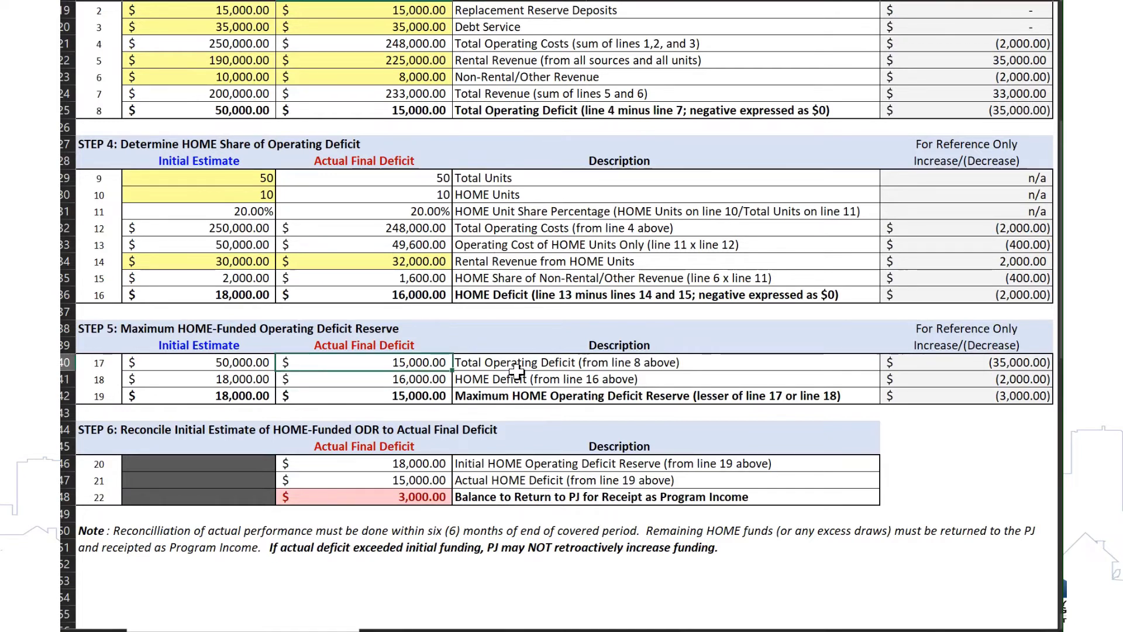
key("Down")
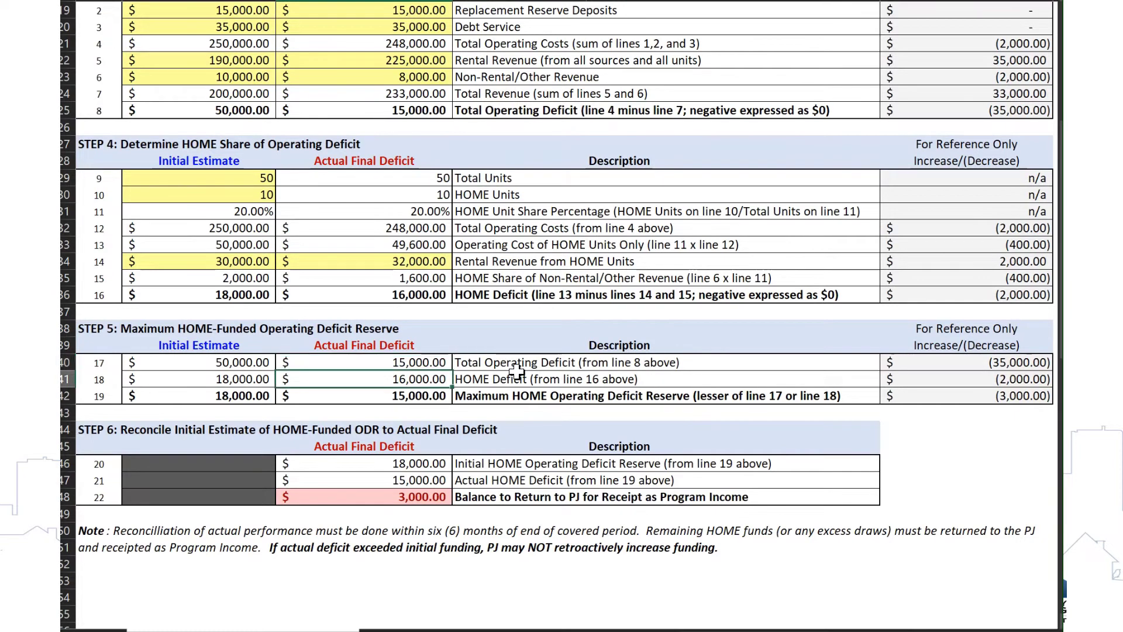
key("Up")
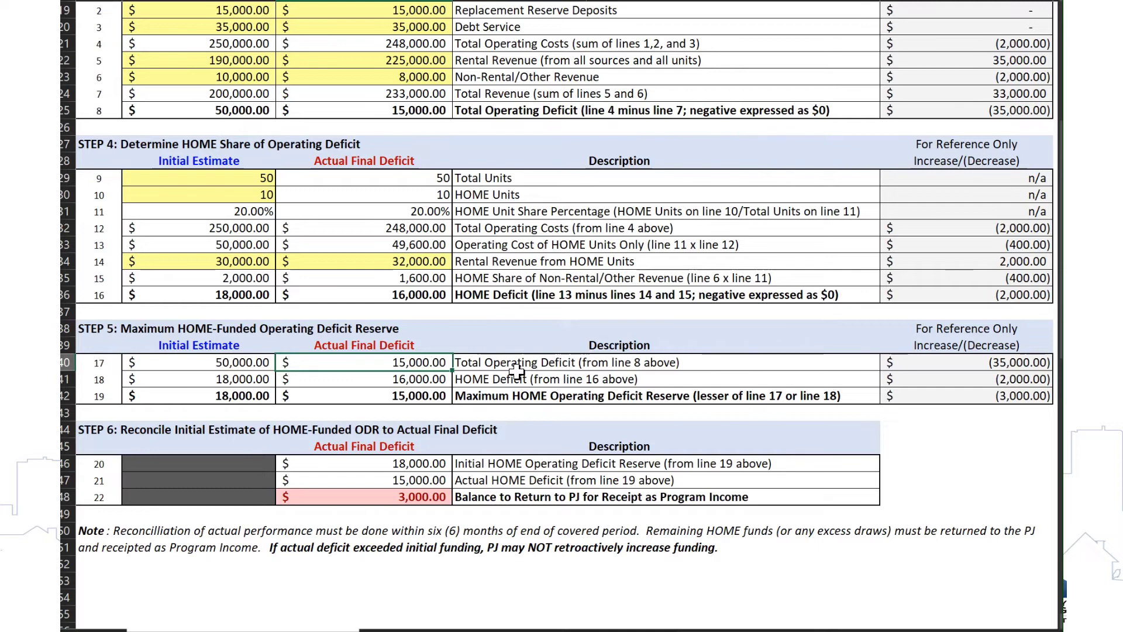
key("Down")
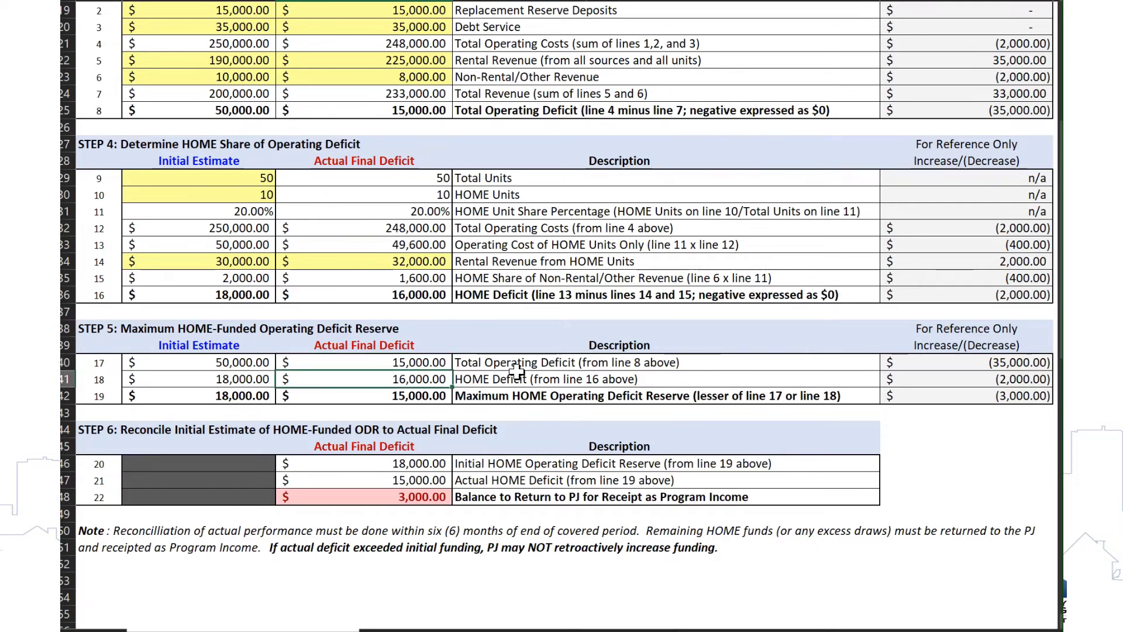
key("Down")
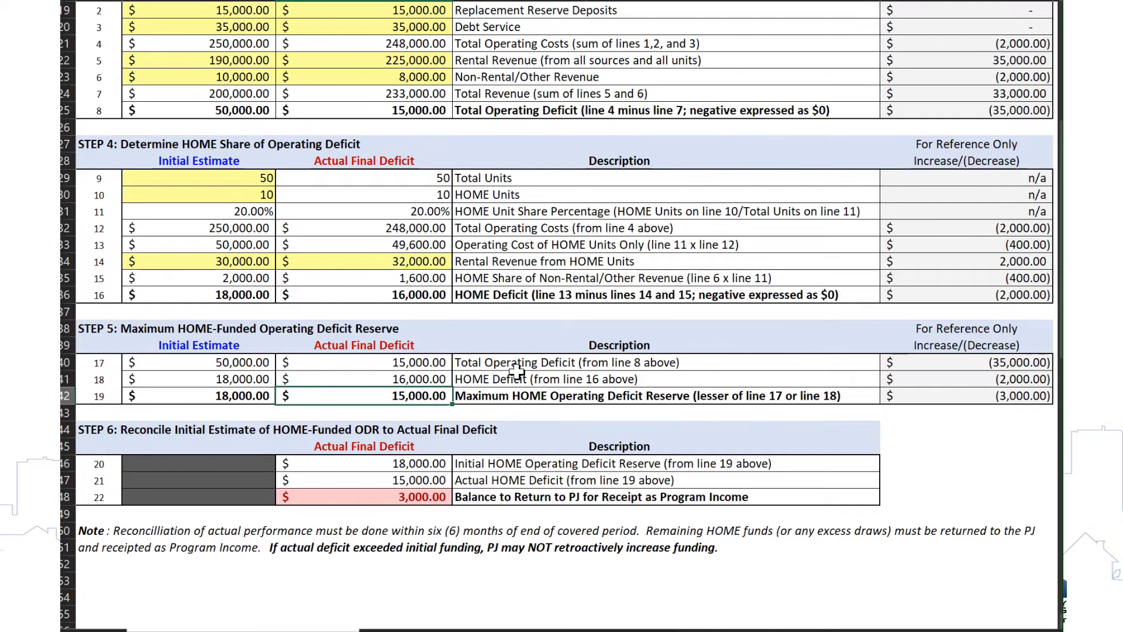
Examine Step 6's initial HOME reserve, actual HOME deficit and balance to return to the PJ on lines 20 to 22.
key("Down")
key("Down")
key("Down")
key("Down")
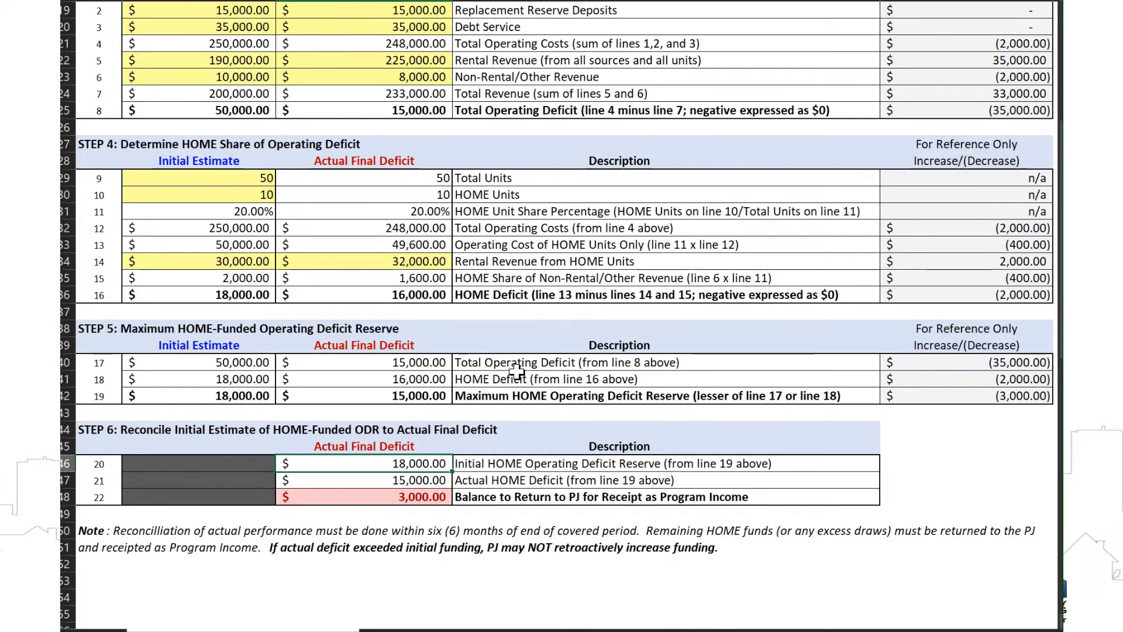
key("Down")
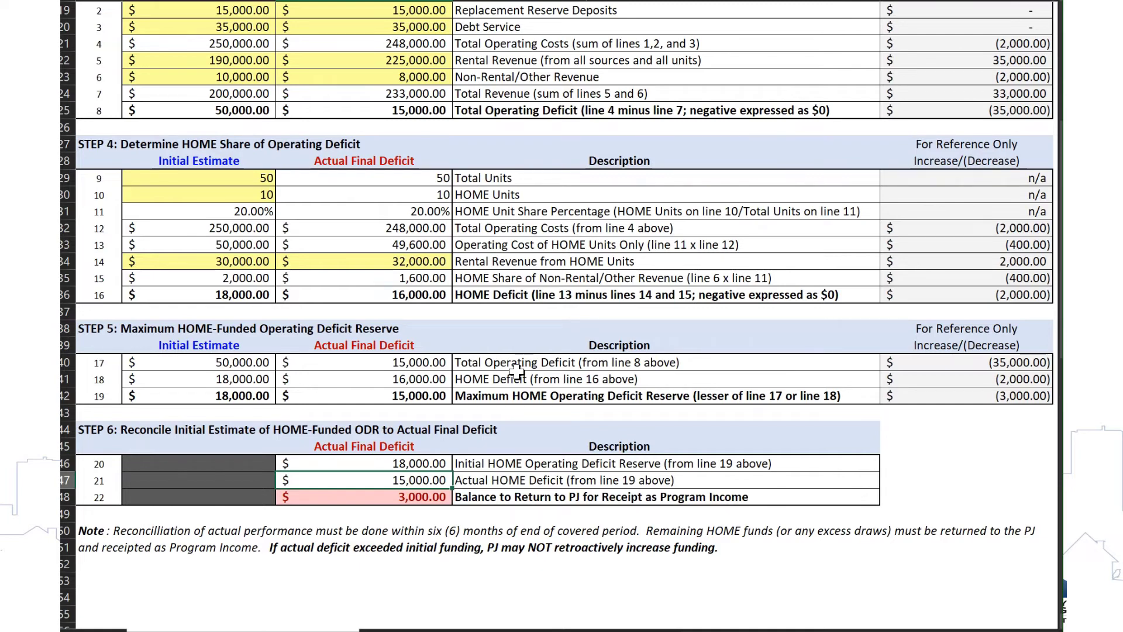
key("Down")
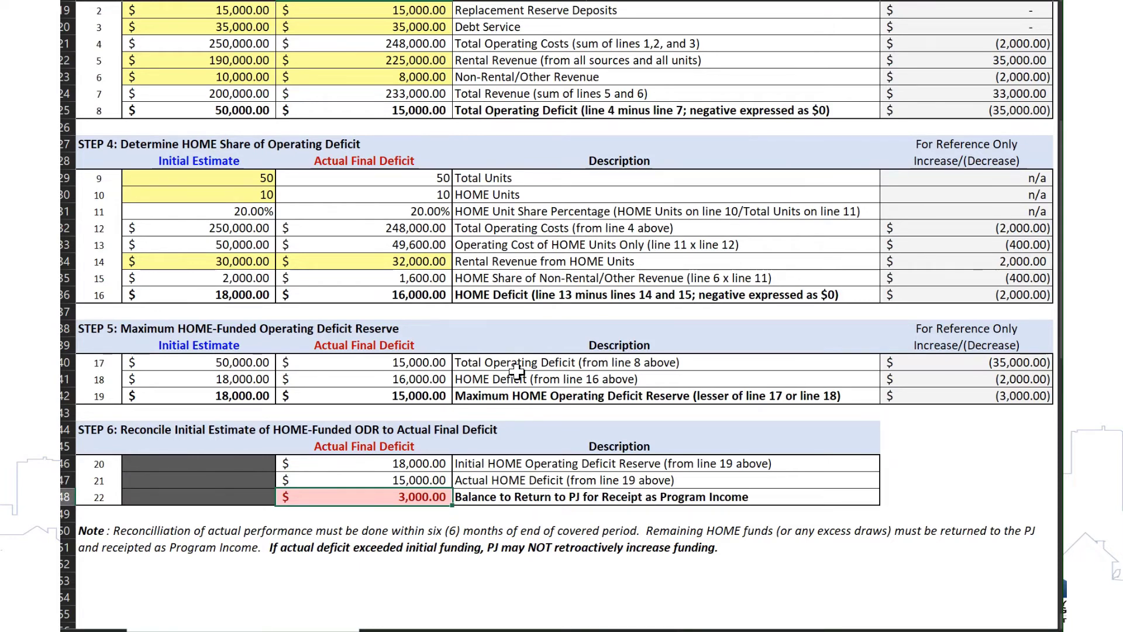
key("Up")
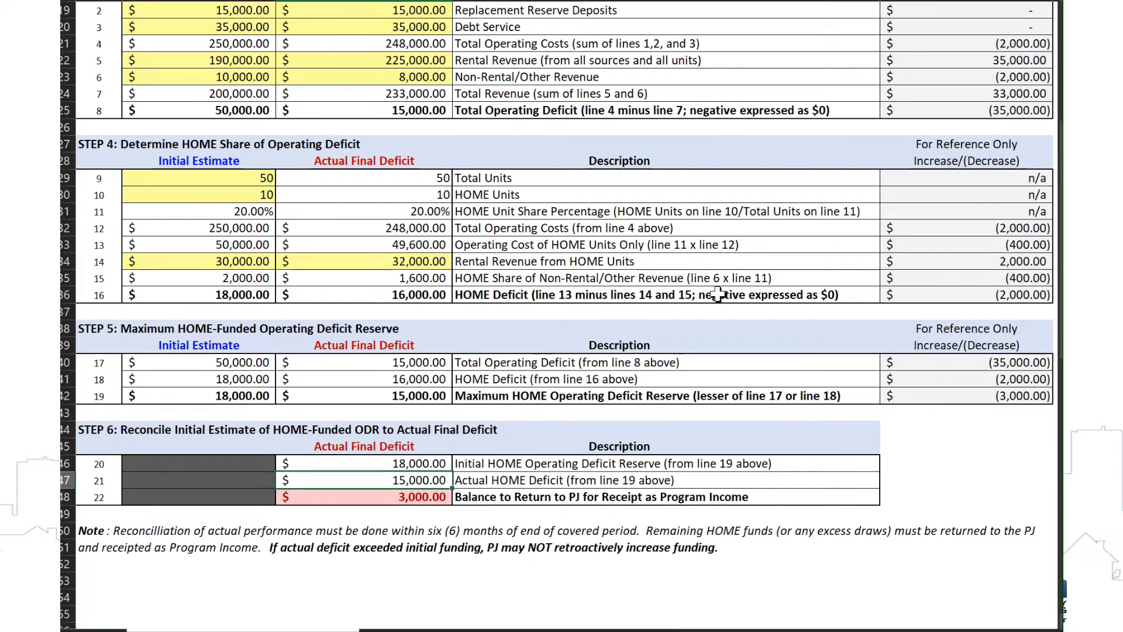
Review the For Reference Only Increase/(Decrease) column, including the Operating Expenses line in Step 3, and go to that line's initial estimate.
left_click(931, 252)
scroll(931, 252, "up", 4)
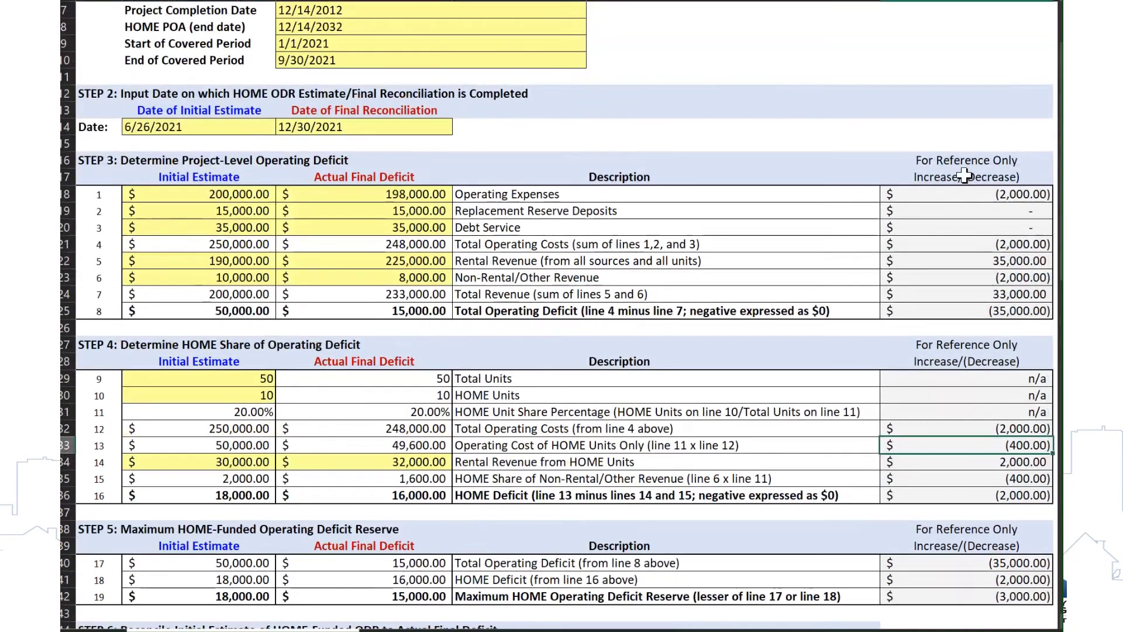
left_click(954, 199)
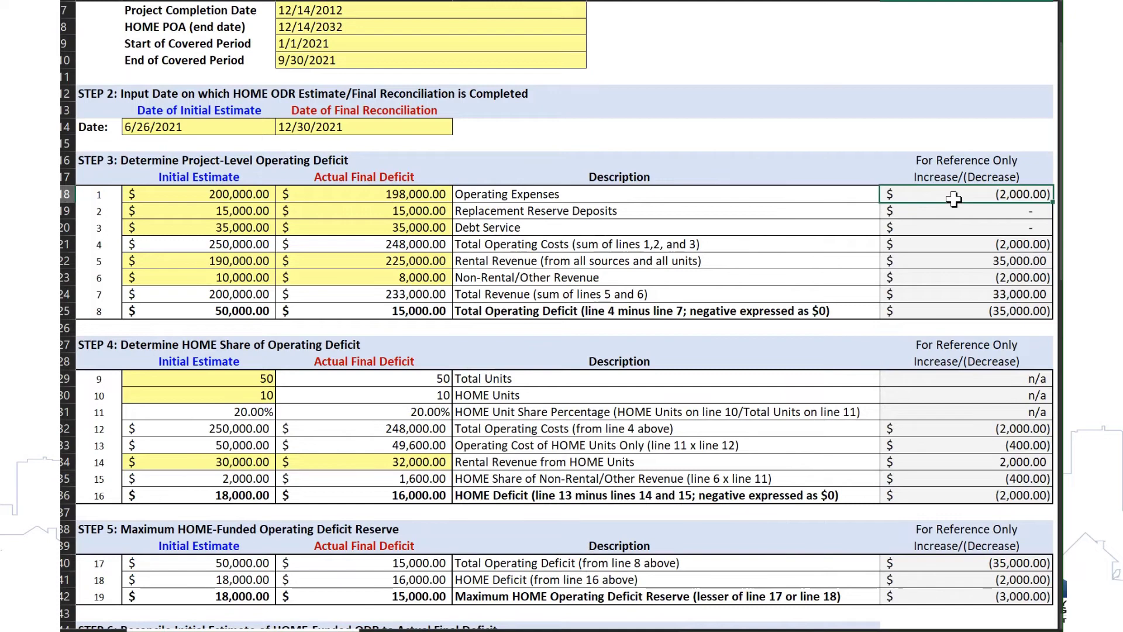
key("Home")
key("Right")
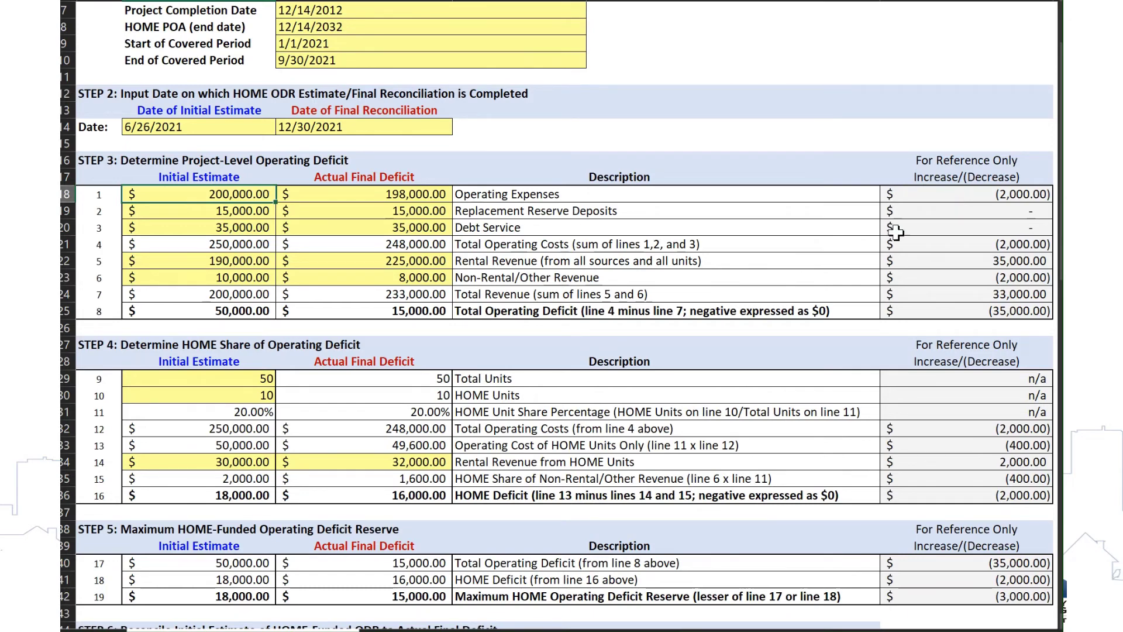
Set the actual final rental revenue from HOME units on line 14 to 15000.
scroll(348, 402, "down", 3)
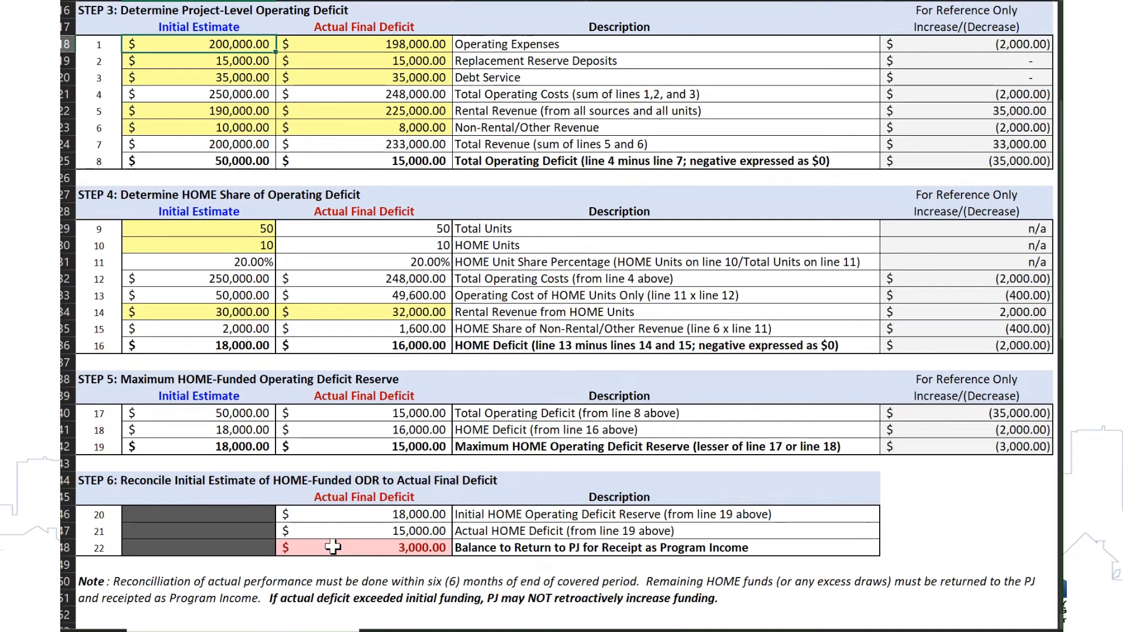
left_click(387, 314)
type("15000")
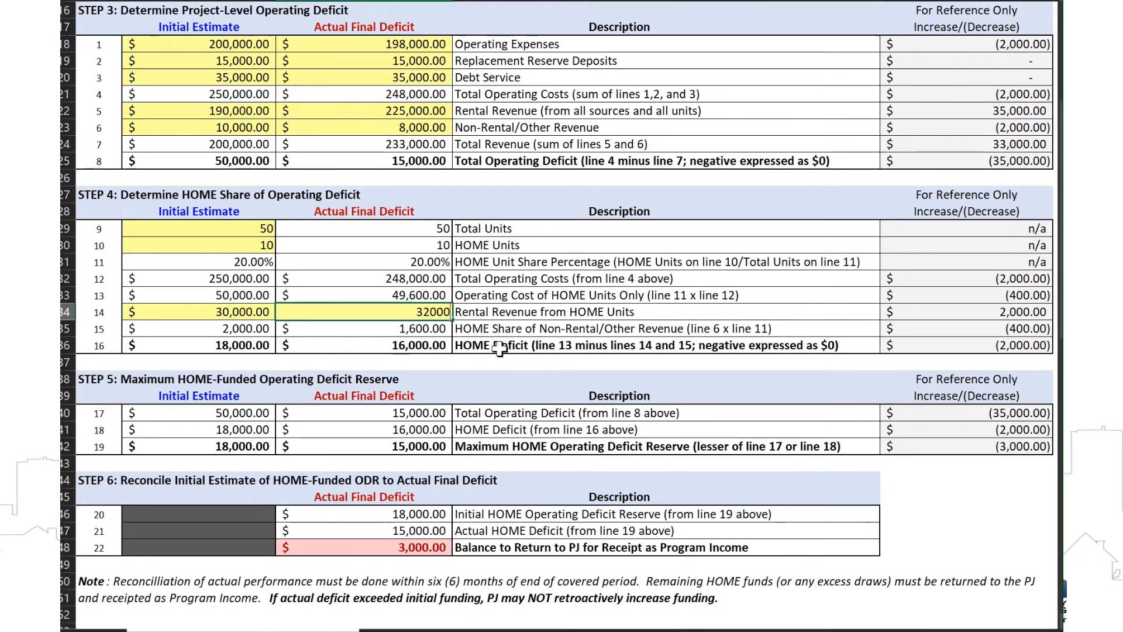
key("Return")
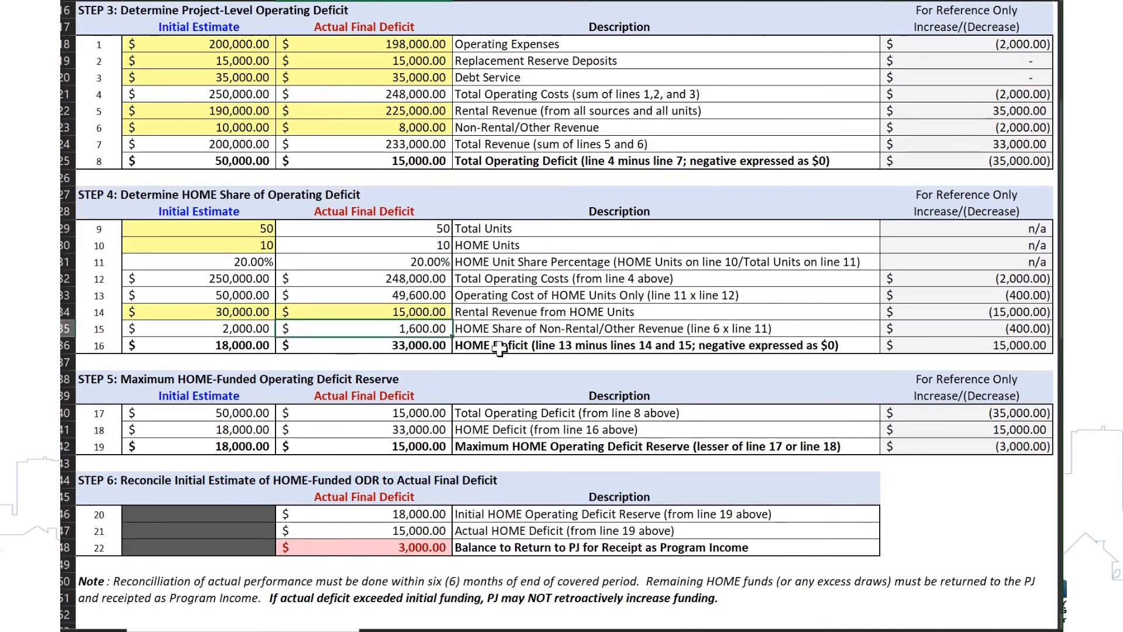
key("Up")
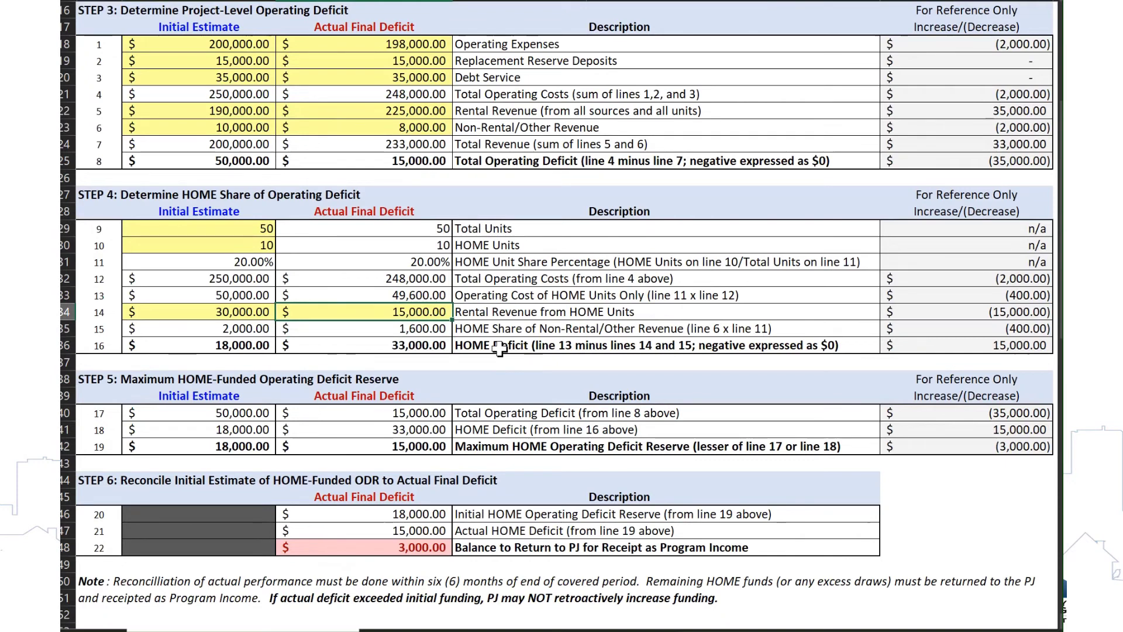
key("Down")
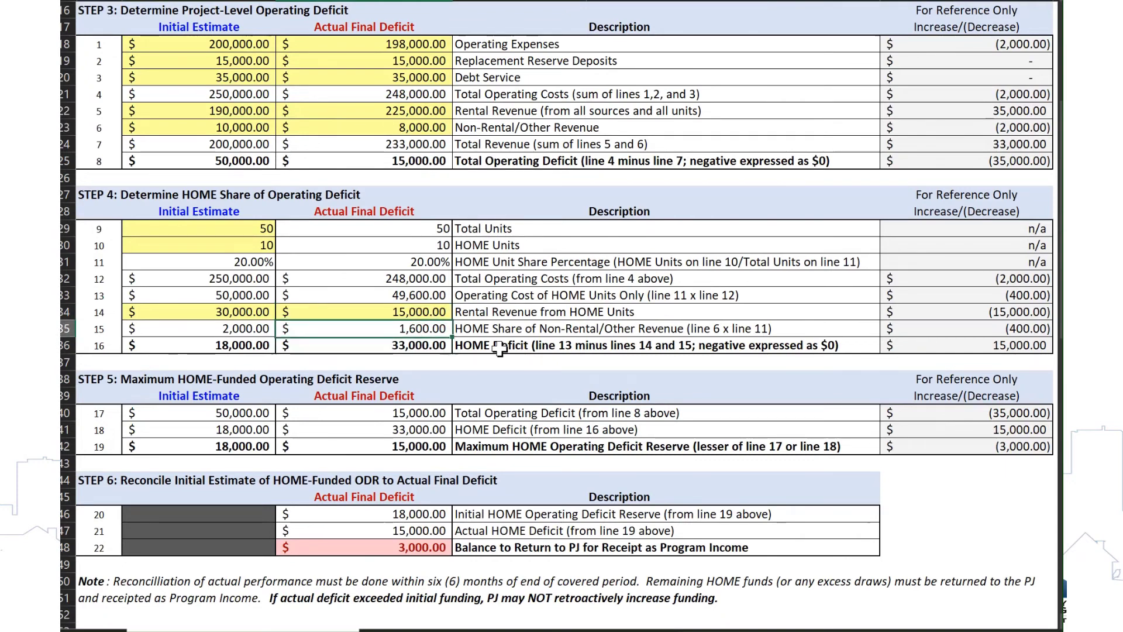
Set the actual final rental revenue from all sources and all units on line 5 to 210,000.
key("Up")
key("Up")
key("Up")
key("Up")
key("Up")
key("Up")
key("Up")
key("Up")
key("Up")
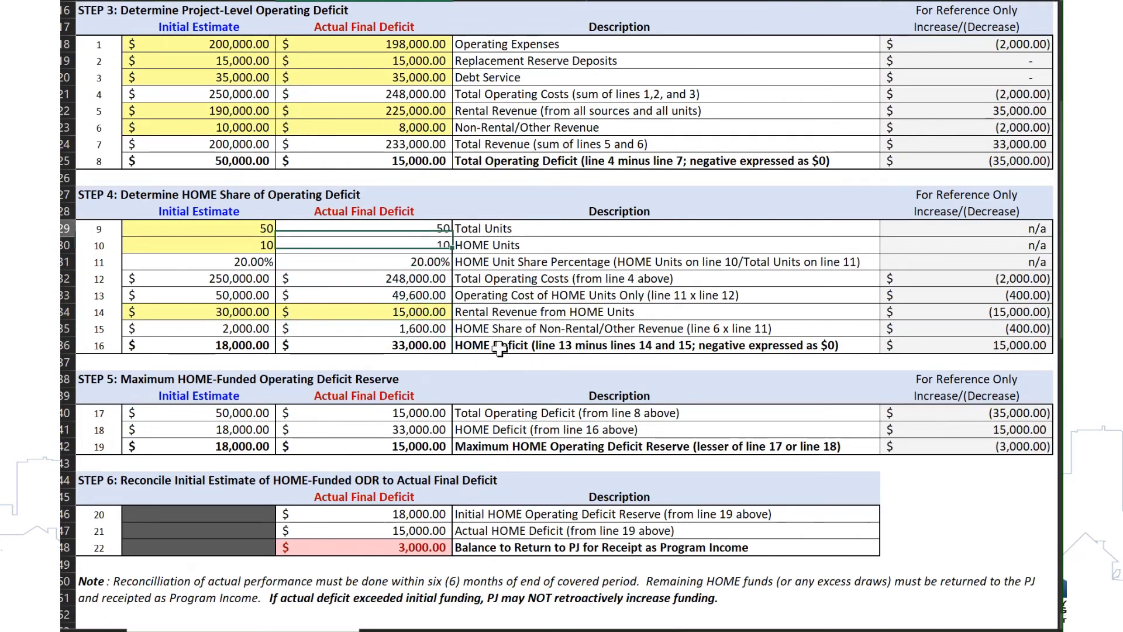
key("Up")
key("Up")
key("Up")
key("Up")
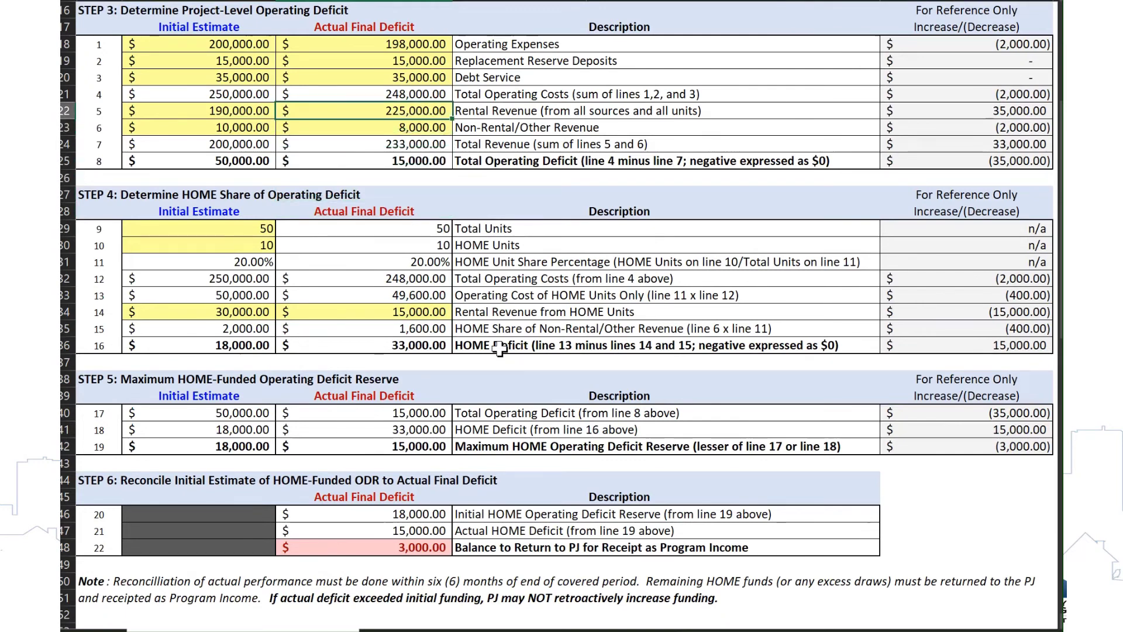
key("F2")
key("BackSpace")
key("BackSpace")
key("BackSpace")
key("BackSpace")
key("BackSpace")
type("10,000")
key("Return")
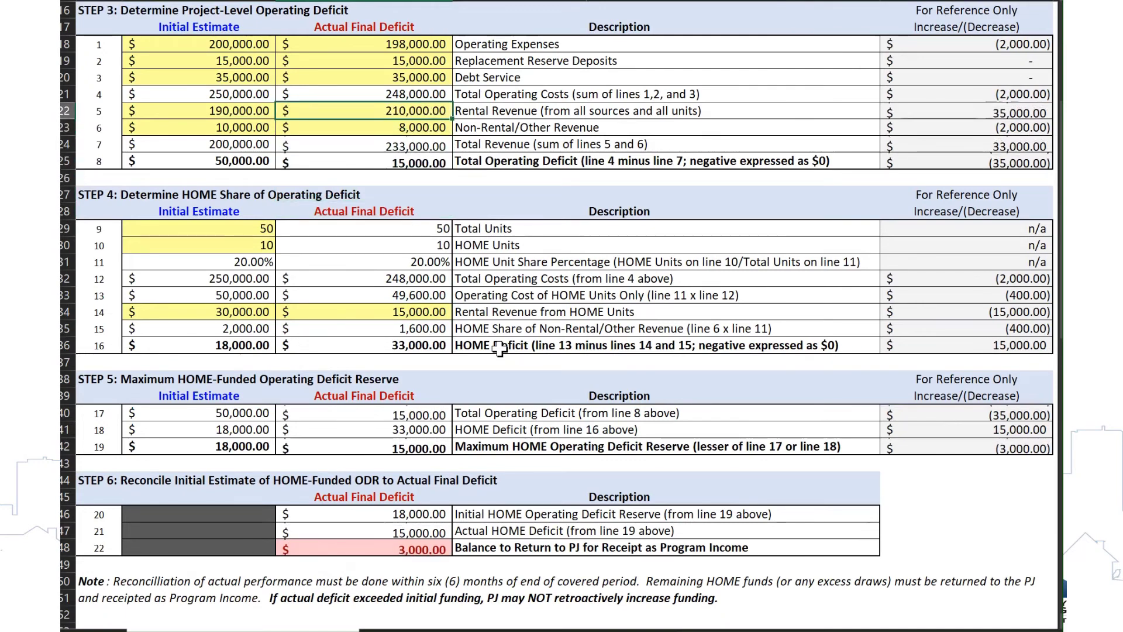
Review the recalculated Actual Final Deficit column from Step 3's total revenue down to the maximum HOME Operating Deficit Reserve on line 19.
key("Down")
key("Down")
key("Down")
key("Down")
key("Down")
key("Down")
key("Down")
key("Down")
key("Down")
key("Down")
key("Down")
key("Down")
key("Down")
key("Down")
key("Down")
key("Down")
key("Down")
key("Down")
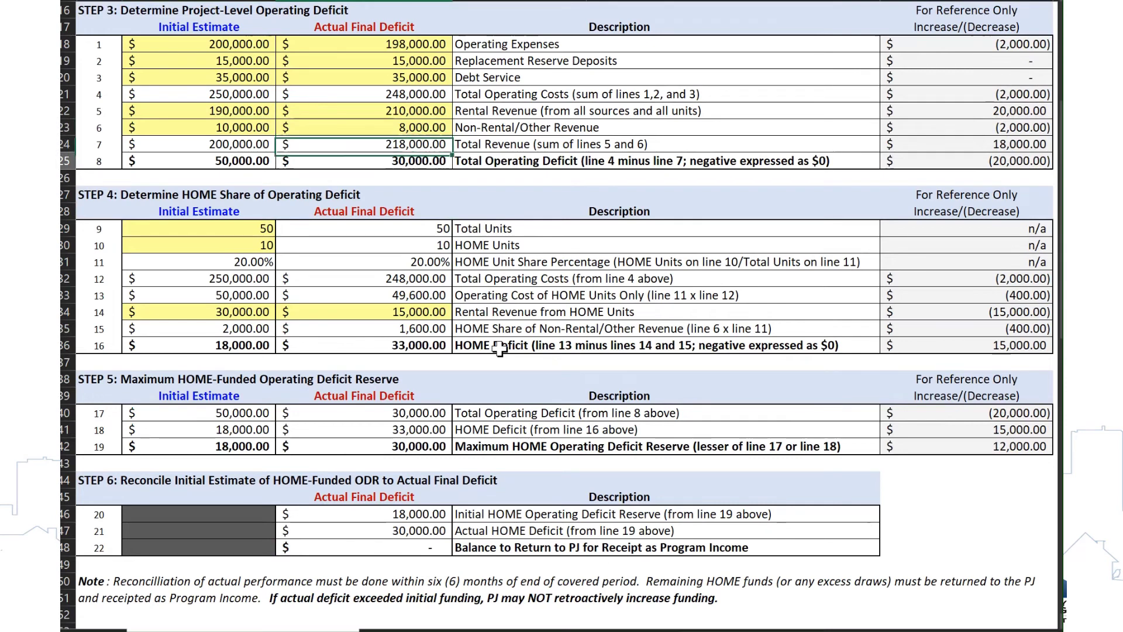
key("Down")
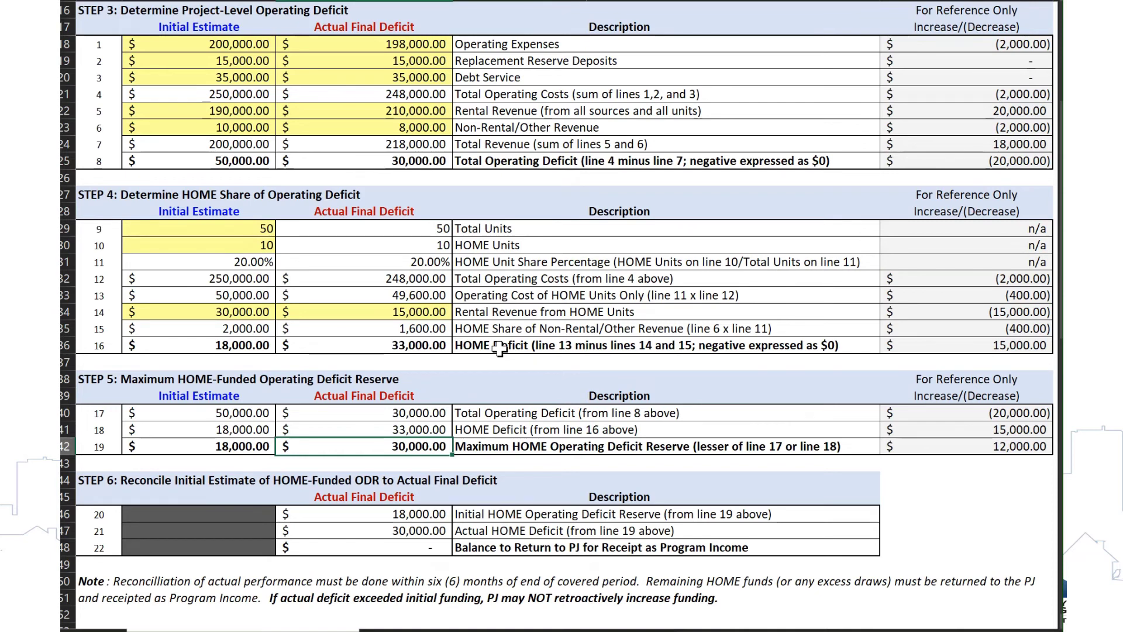
Check the Step 6 reconciliation of the initial reserve against the actual HOME deficit, through the balance to return on line 22.
key("Down")
key("Down")
key("Down")
key("Down")
key("Down")
key("Down")
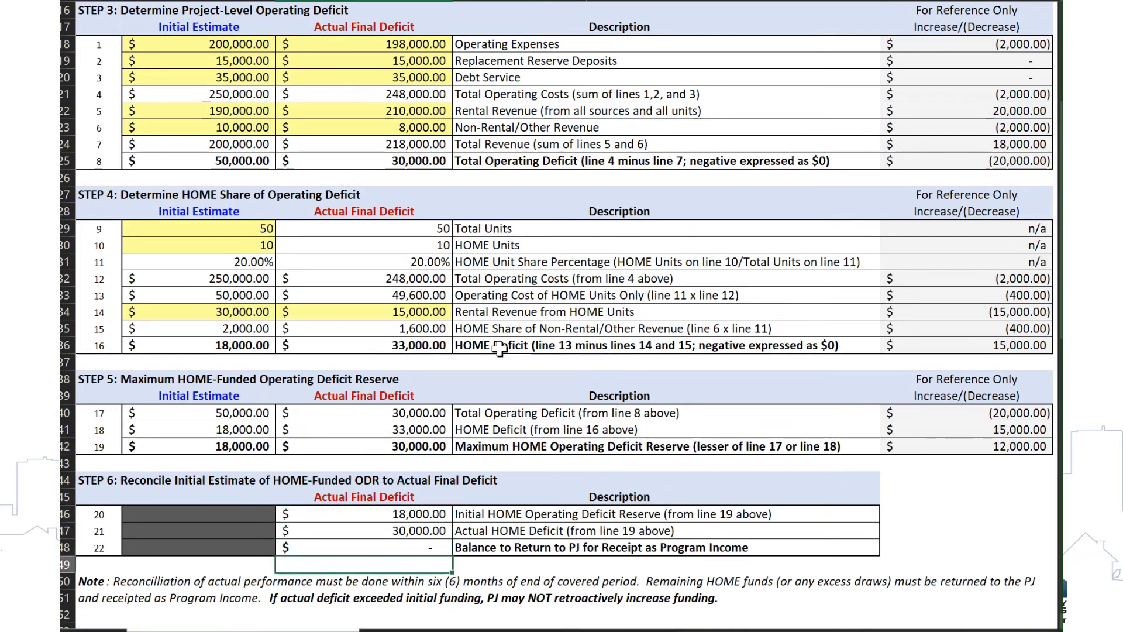
Select the note below Step 6 about reconciliation timing and not retroactively increasing funding.
key("Down")
key("Down")
key("Down")
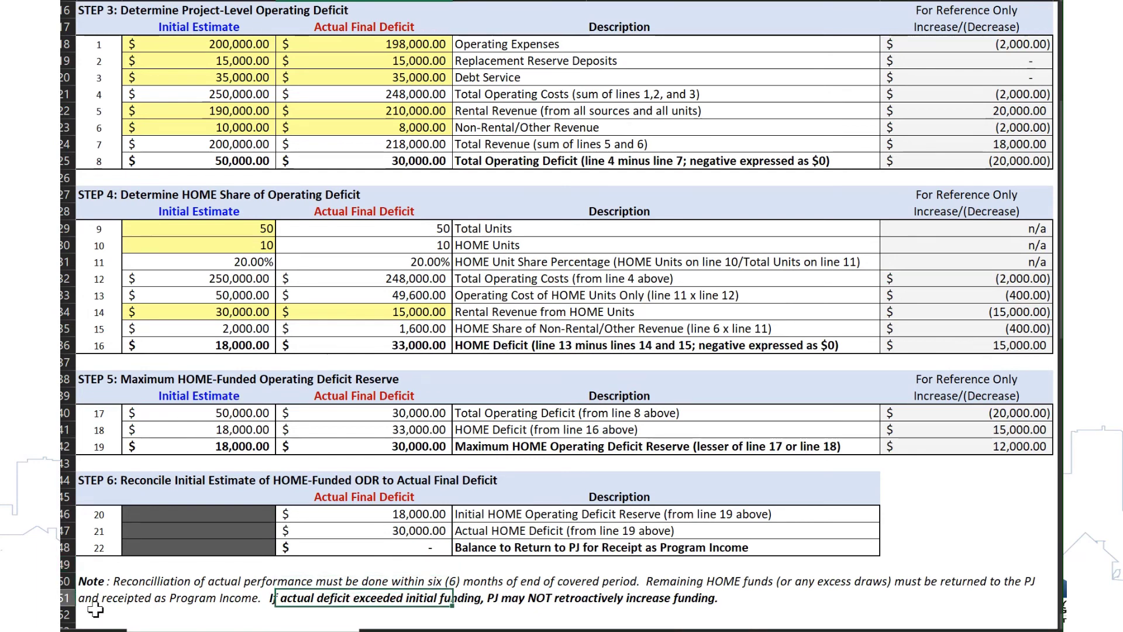
left_click(93, 583)
left_click_drag(334, 597, 999, 602)
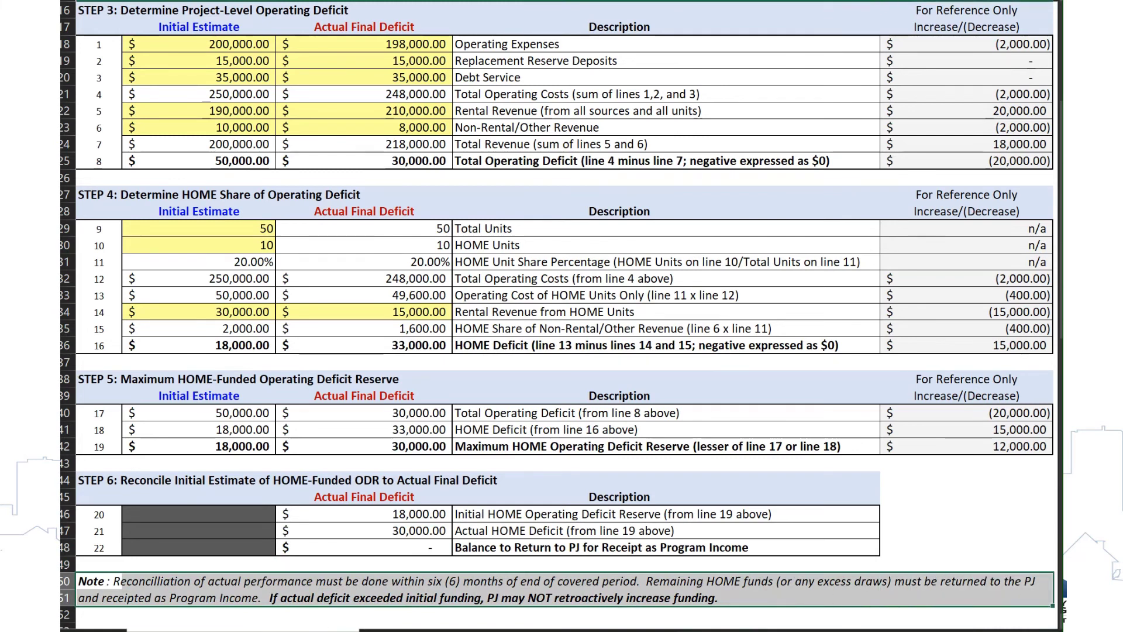
Look over the completed workout tool between Steps 3 and 6, ending at the project information in Step 1.
left_click(226, 146)
scroll(213, 190, "up", 2)
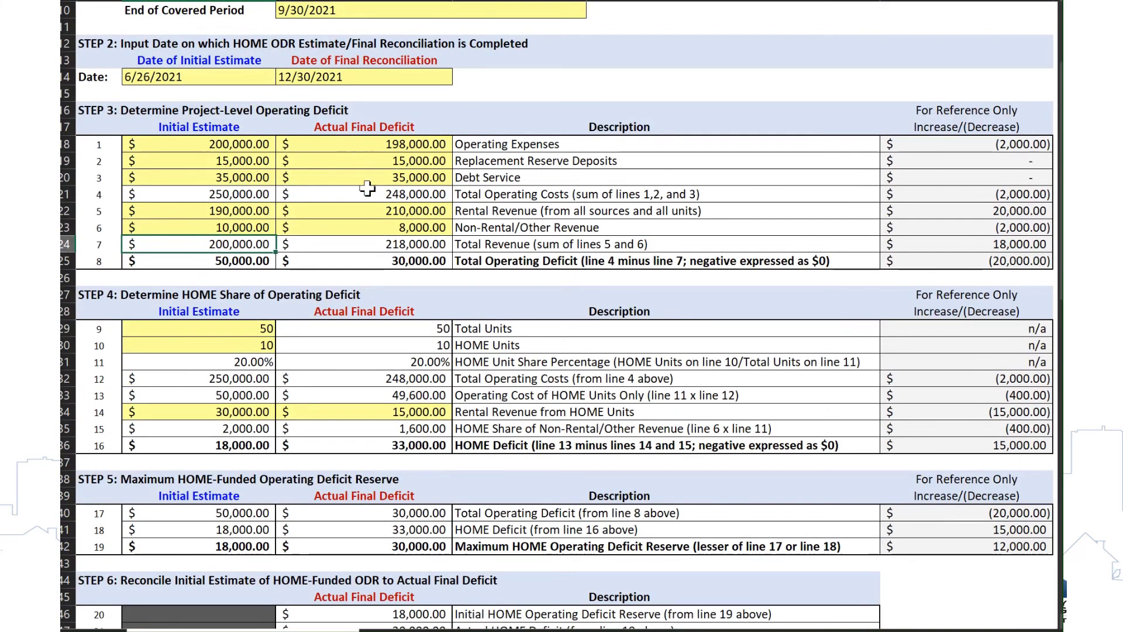
scroll(381, 278, "down", 2)
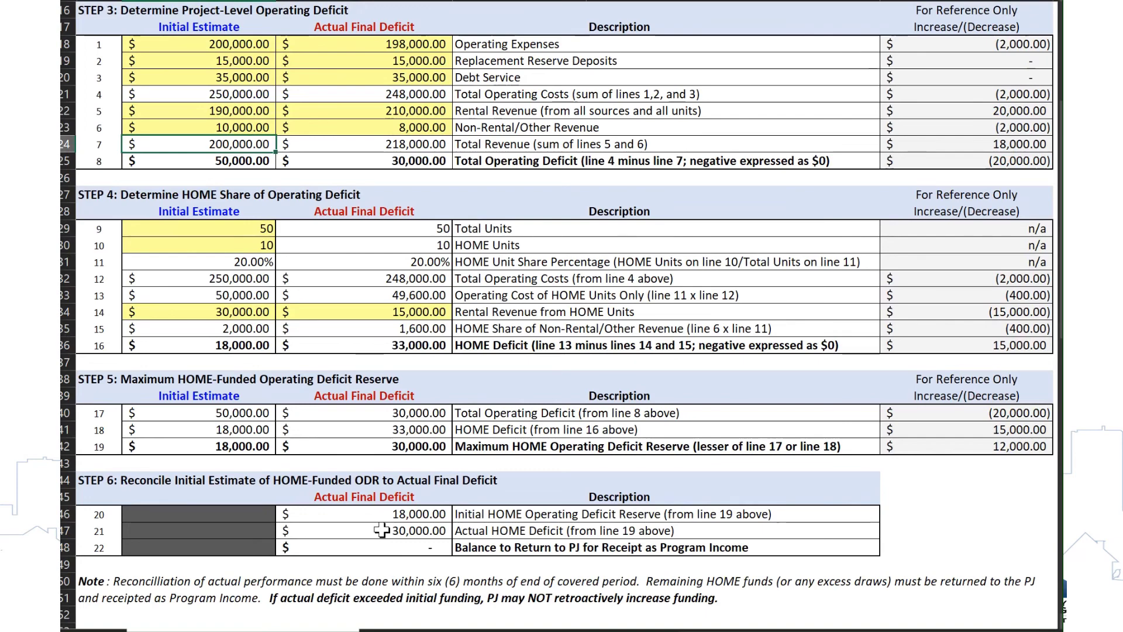
scroll(381, 530, "up", 2)
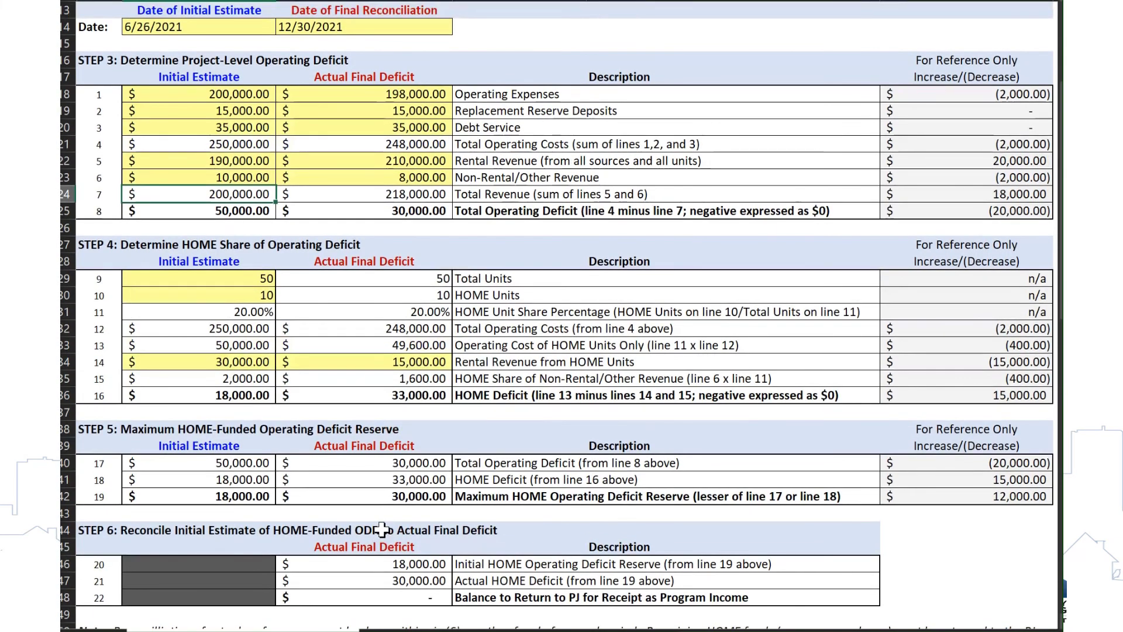
scroll(382, 530, "up", 3)
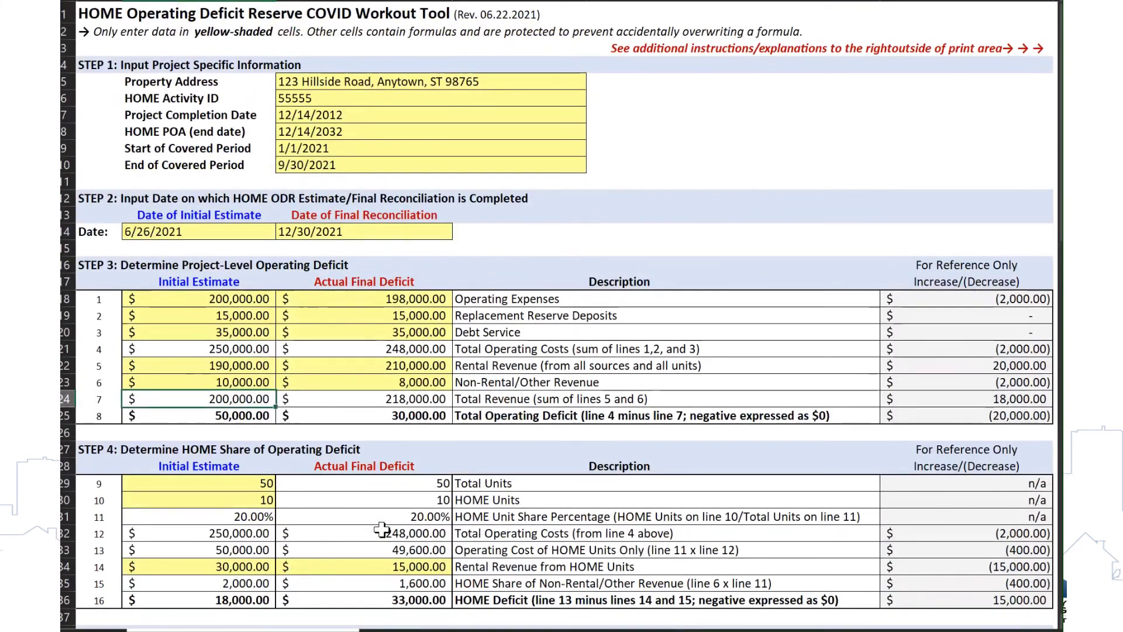